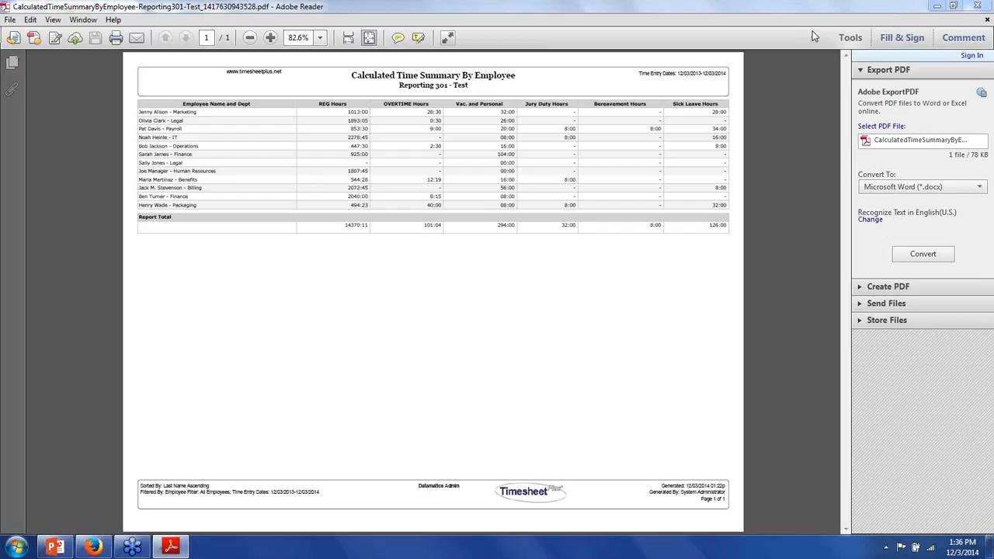
Switch to Firefox and run the saved Calculated Time By Employee report named "Reporting 301 - Training".
mouse_move(91, 549)
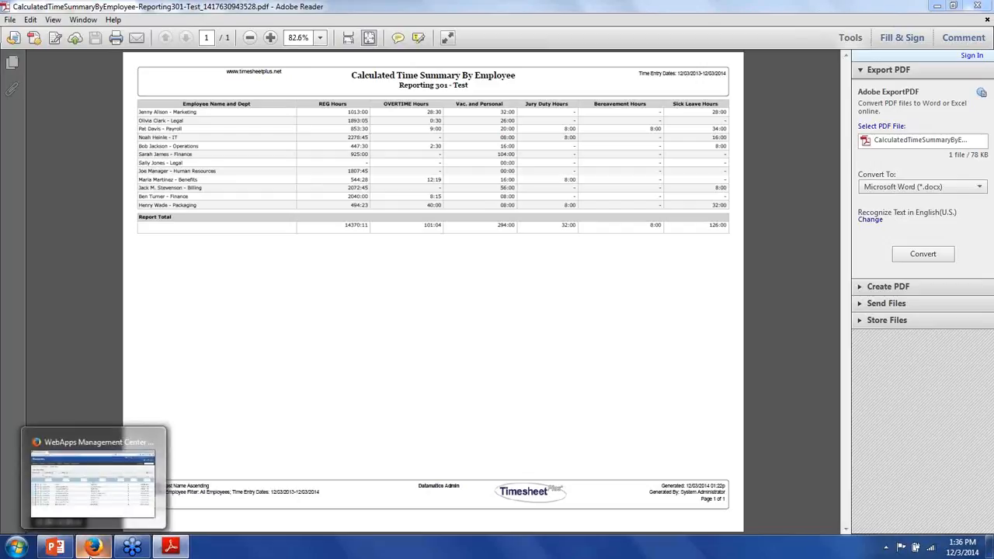
left_click(90, 548)
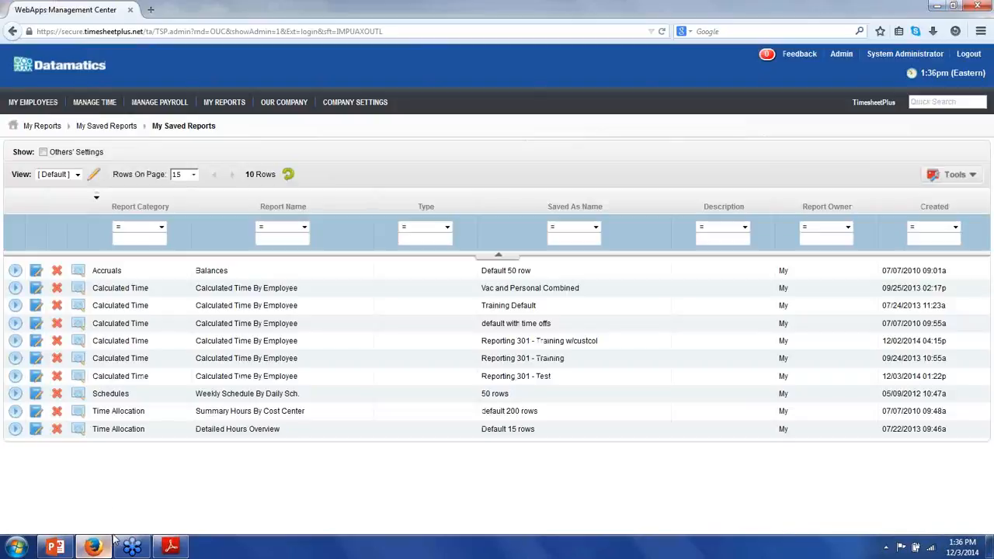
left_click(15, 361)
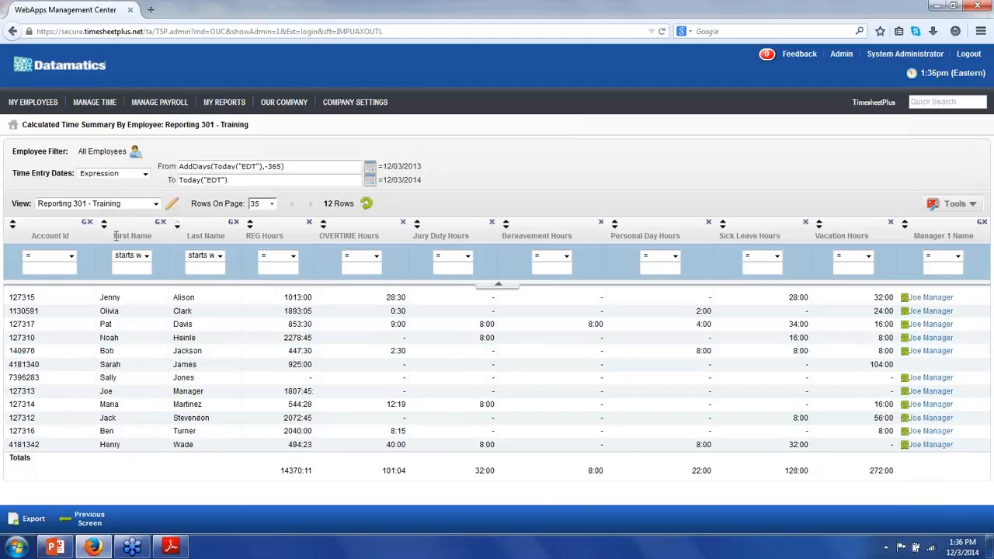
Examine the report's First Name, Last Name, Personal Day Hours and Vacation Hours columns as candidates for combining.
left_click_drag(112, 235, 228, 239)
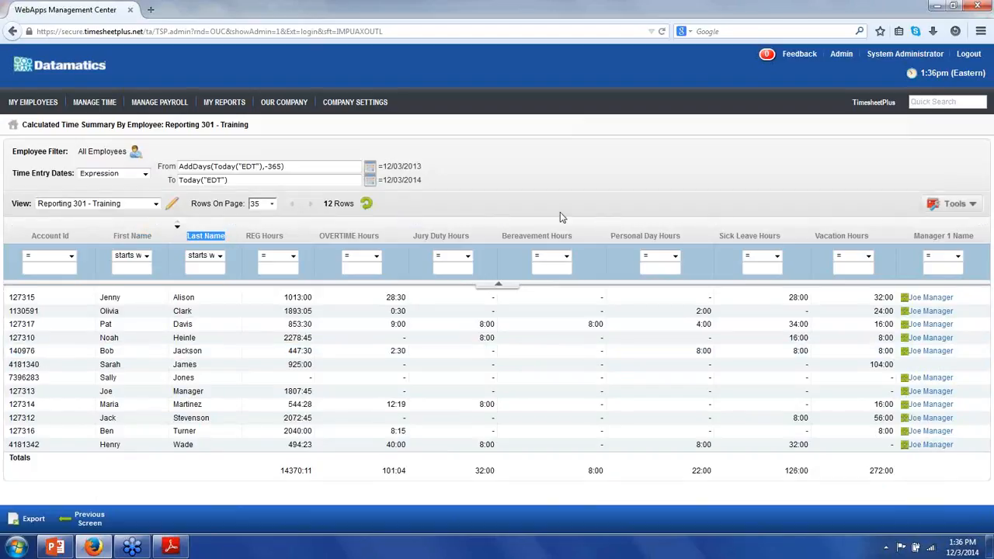
left_click_drag(611, 236, 685, 239)
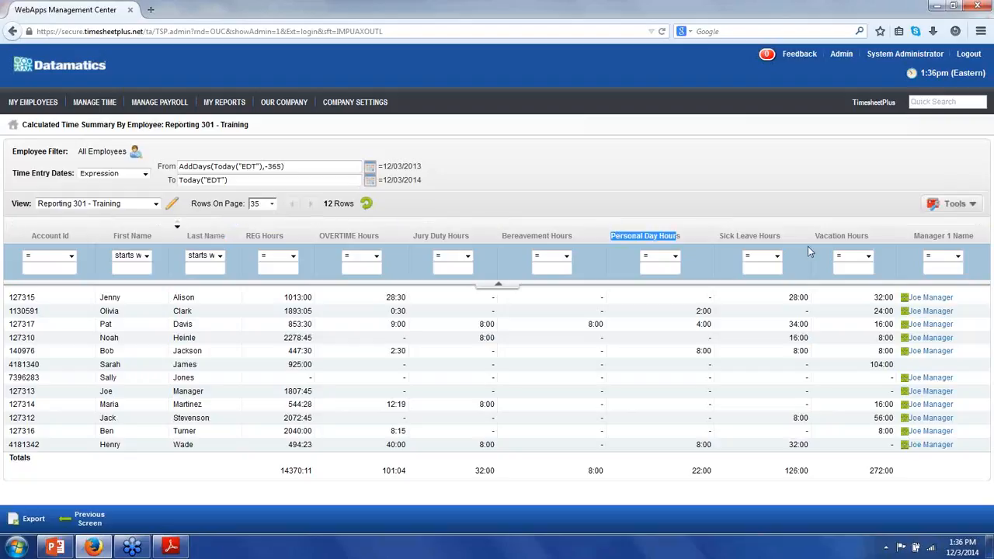
left_click_drag(814, 238, 872, 238)
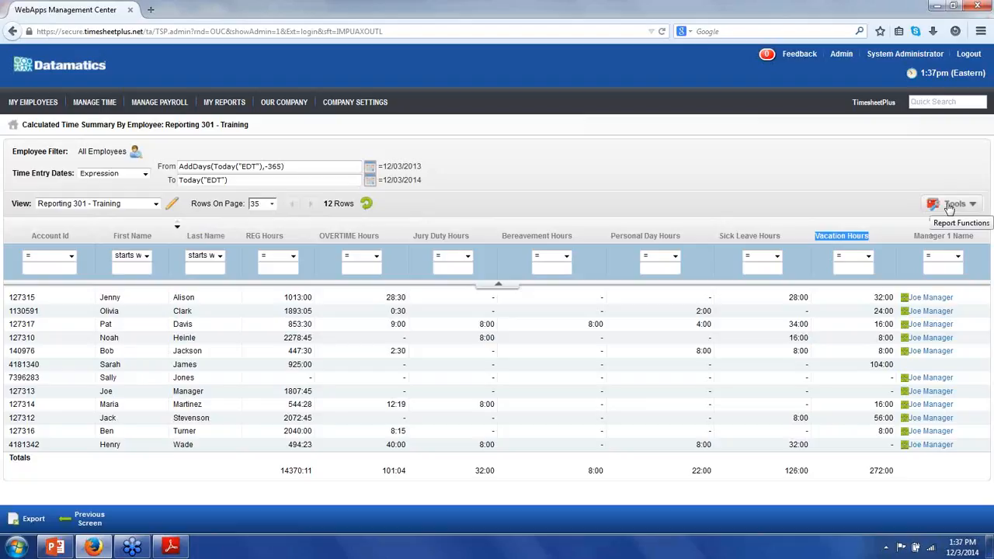
mouse_move(409, 237)
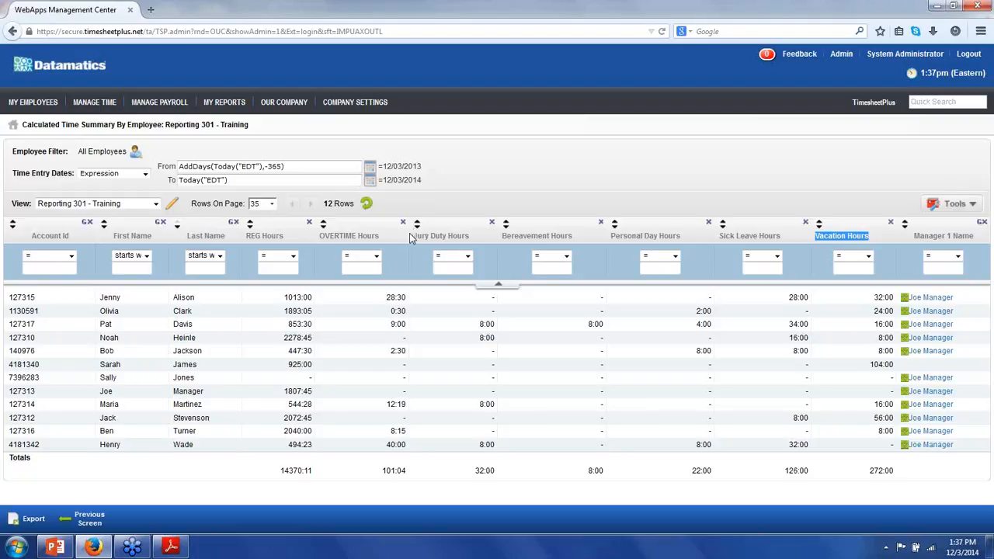
left_click(582, 182)
Open the report's custom settings and go through the available custom column slots.
left_click(955, 205)
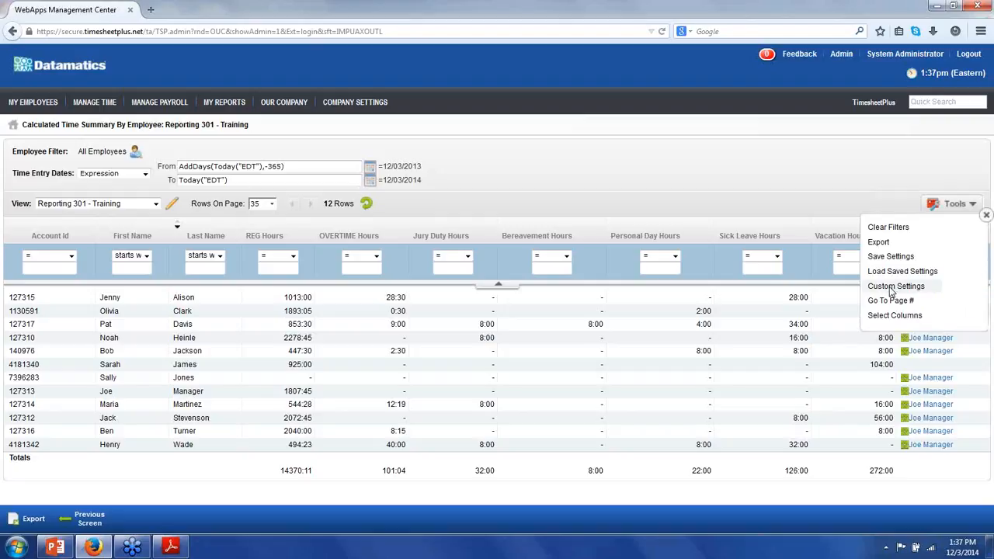
left_click(892, 287)
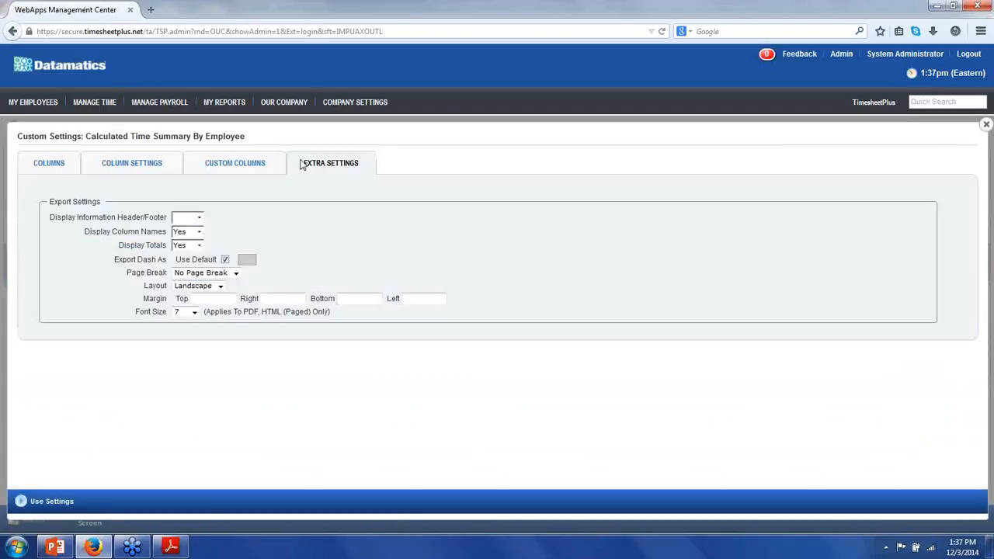
left_click(220, 170)
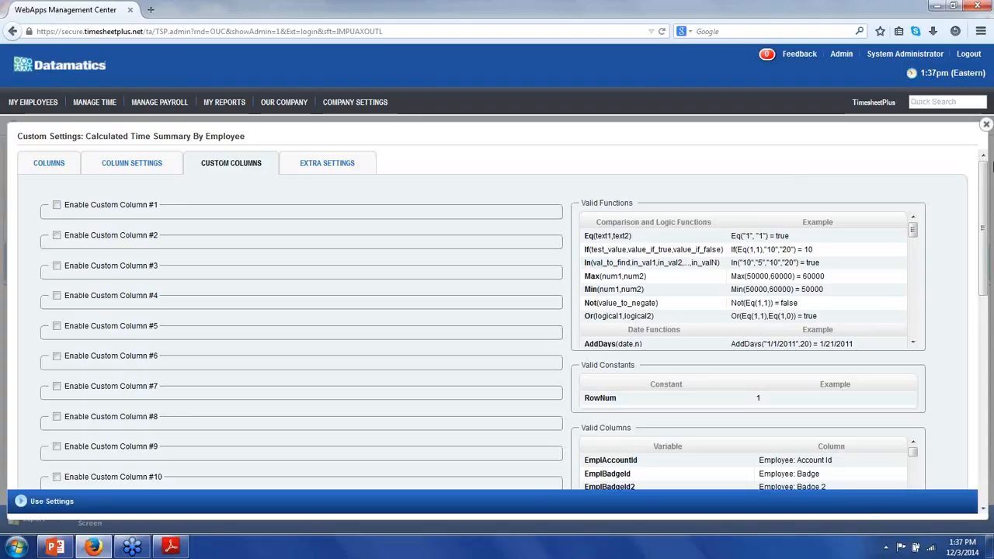
left_click_drag(985, 221, 962, 433)
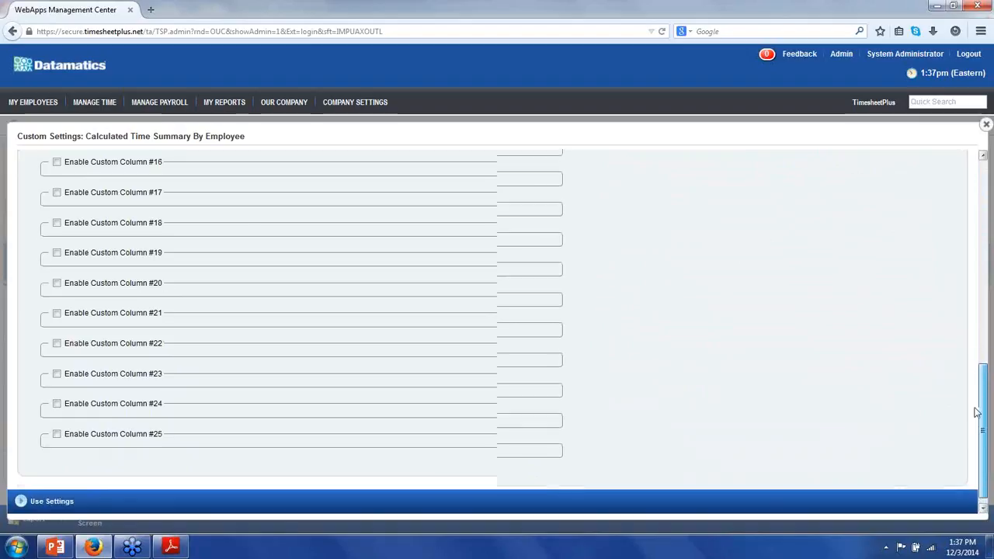
scroll(962, 432, "up", 12)
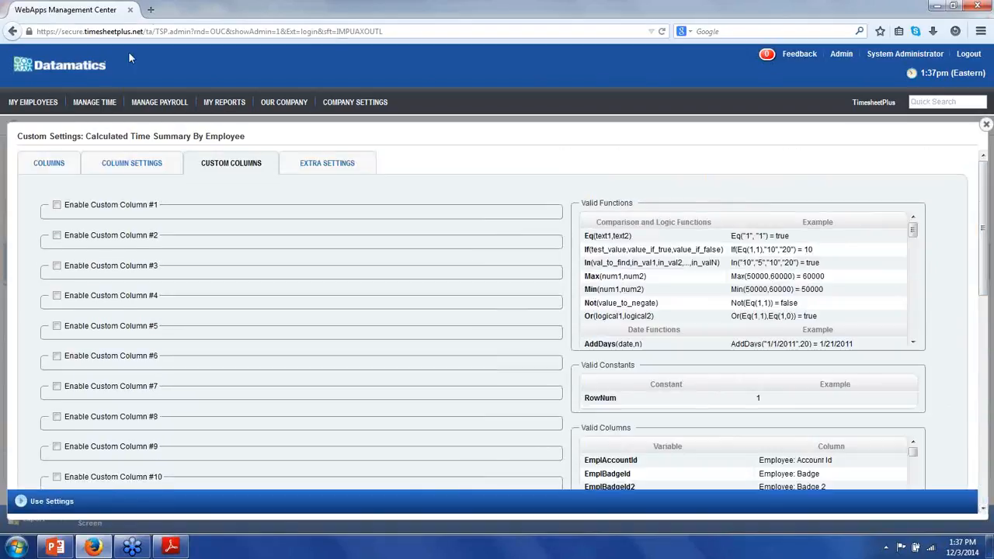
Enable Custom Column #1 and Custom Column #2.
left_click(56, 205)
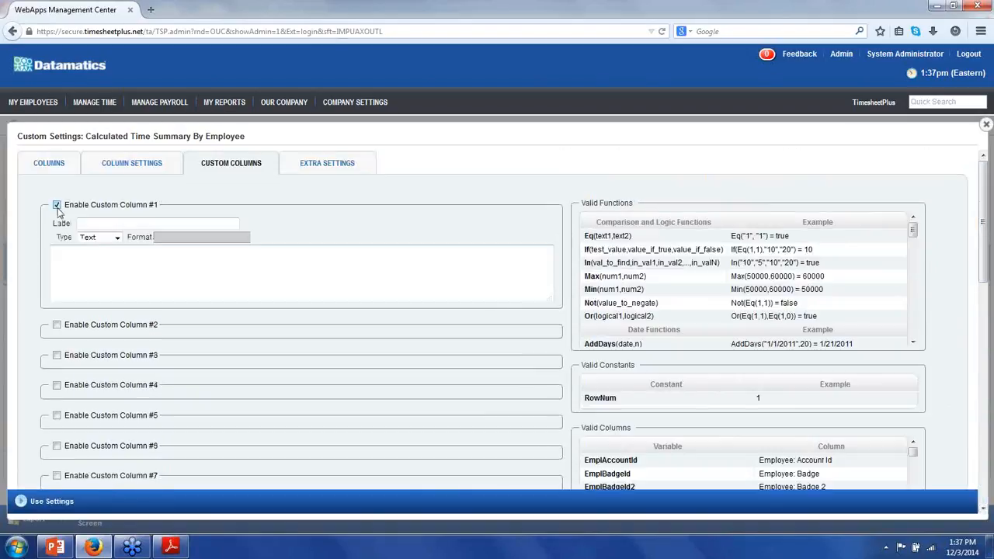
left_click(56, 325)
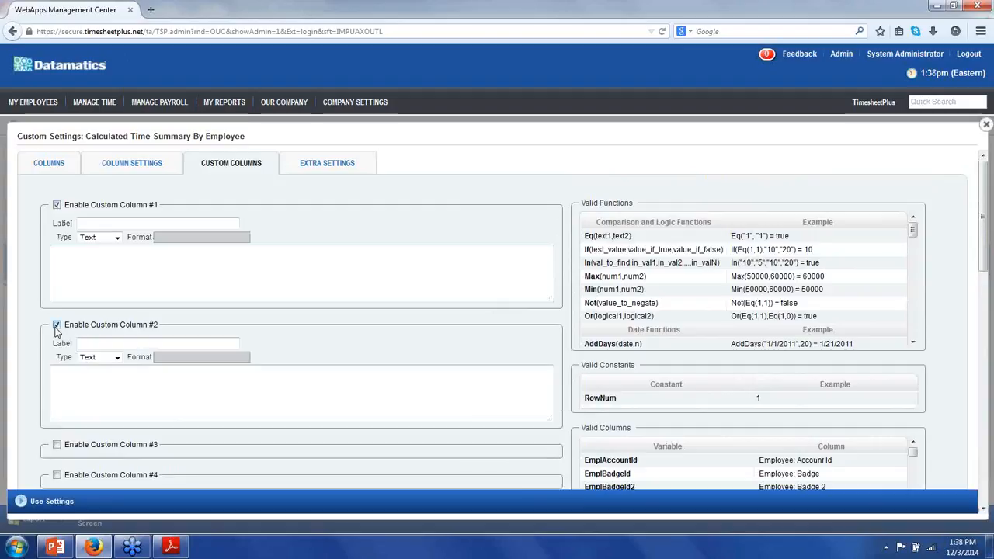
left_click(120, 283)
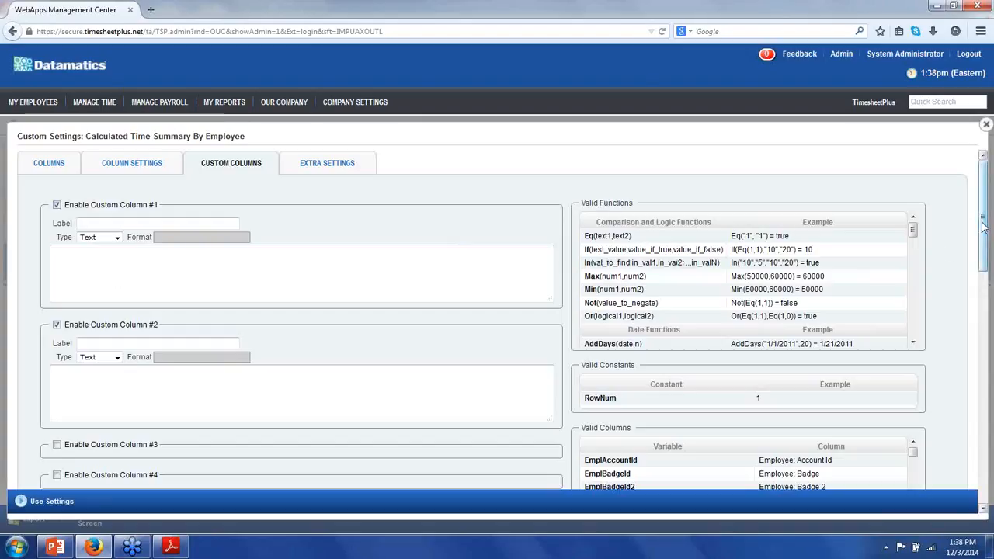
Review the reference lists of valid columns and valid functions available for custom column formulas.
left_click_drag(982, 235, 982, 289)
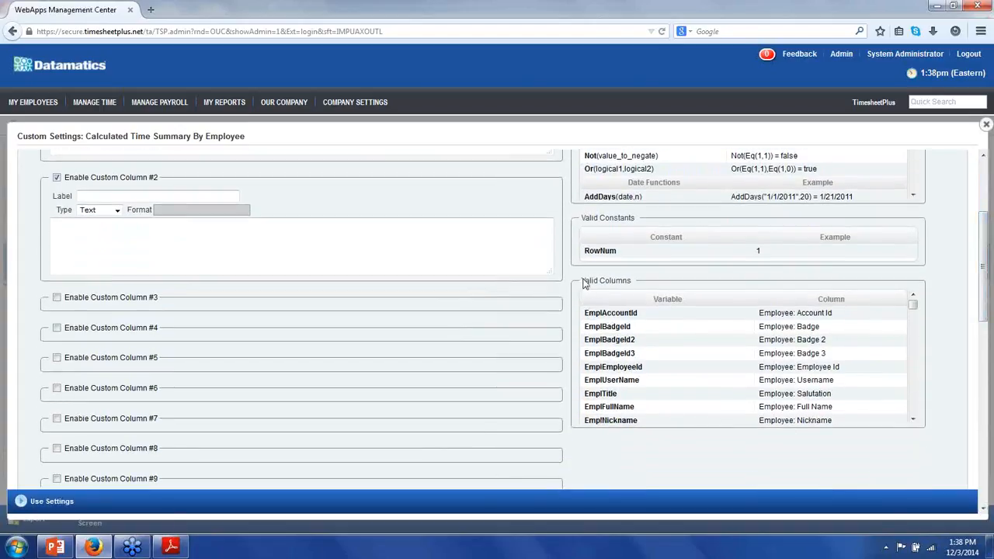
left_click_drag(582, 281, 630, 284)
left_click_drag(982, 294, 983, 221)
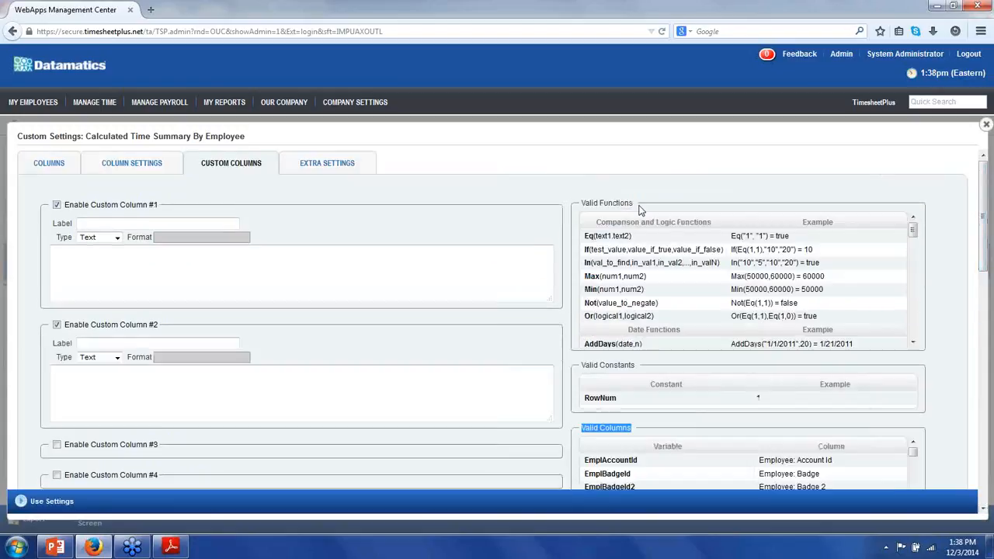
left_click_drag(581, 202, 633, 201)
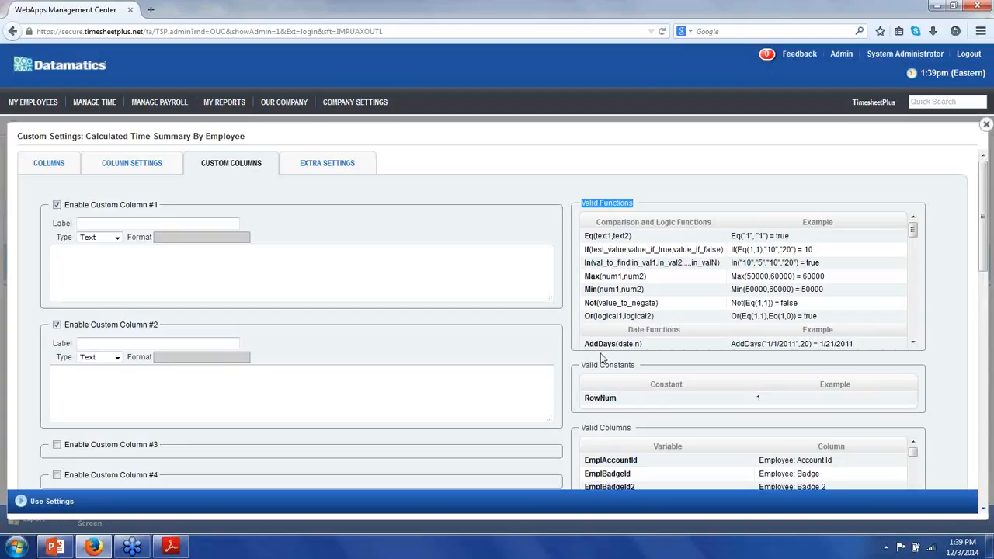
Label Custom Column #1 "Employee name and Dept." and keep its type as Text.
left_click(100, 224)
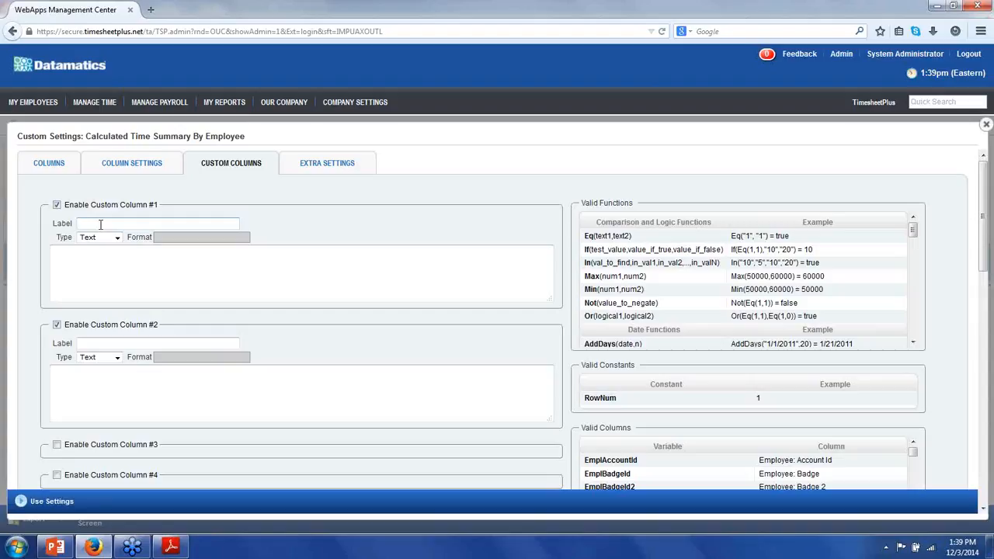
type("Employee name")
key("BackSpace")
key("BackSpace")
key("BackSpace")
key("BackSpace")
type("ne")
key("BackSpace")
type("ame and Dept.")
left_click(91, 243)
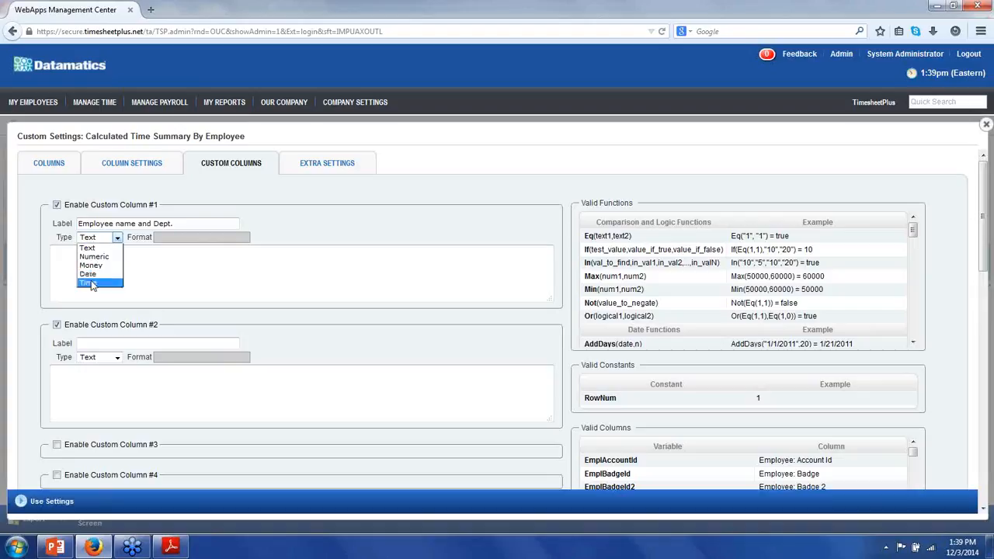
left_click(155, 256)
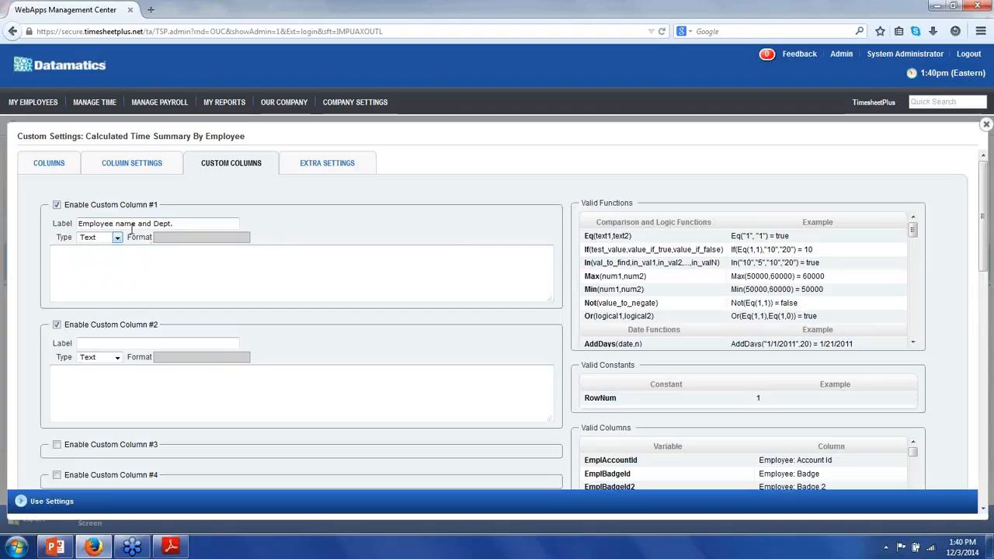
Copy the string function Concat(text1,text2,...,textN) from the valid functions into Custom Column #1's formula.
left_click(112, 255)
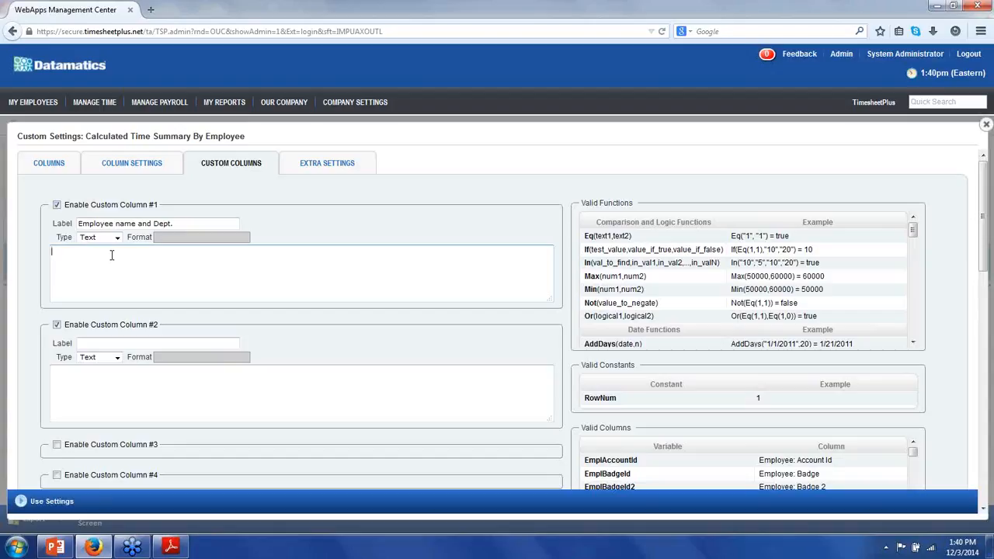
left_click_drag(581, 204, 635, 208)
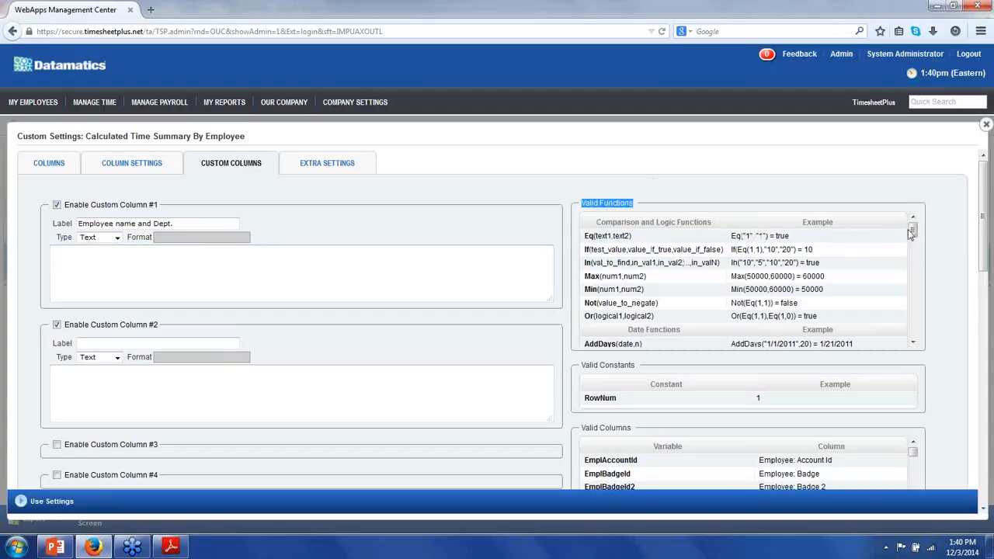
left_click_drag(914, 230, 922, 315)
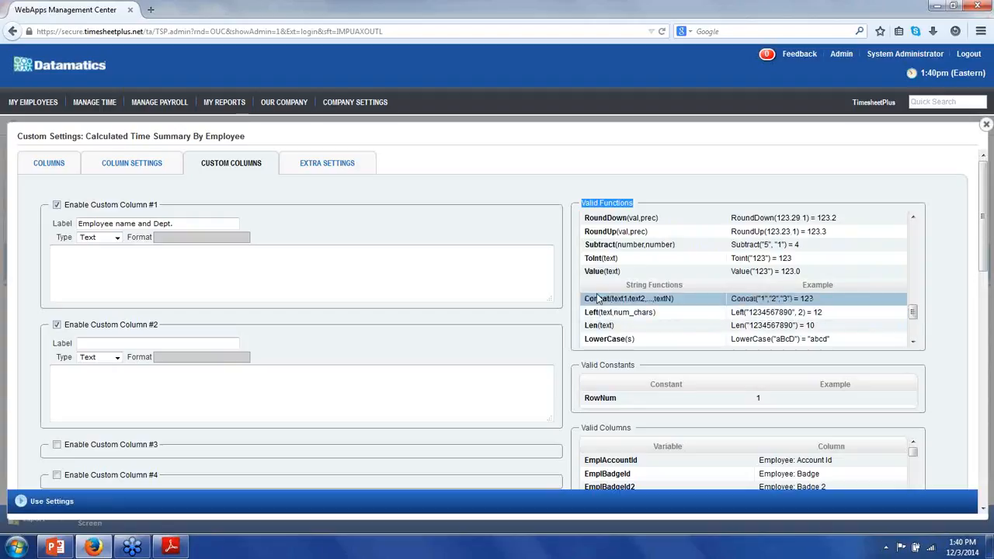
left_click_drag(585, 300, 676, 309)
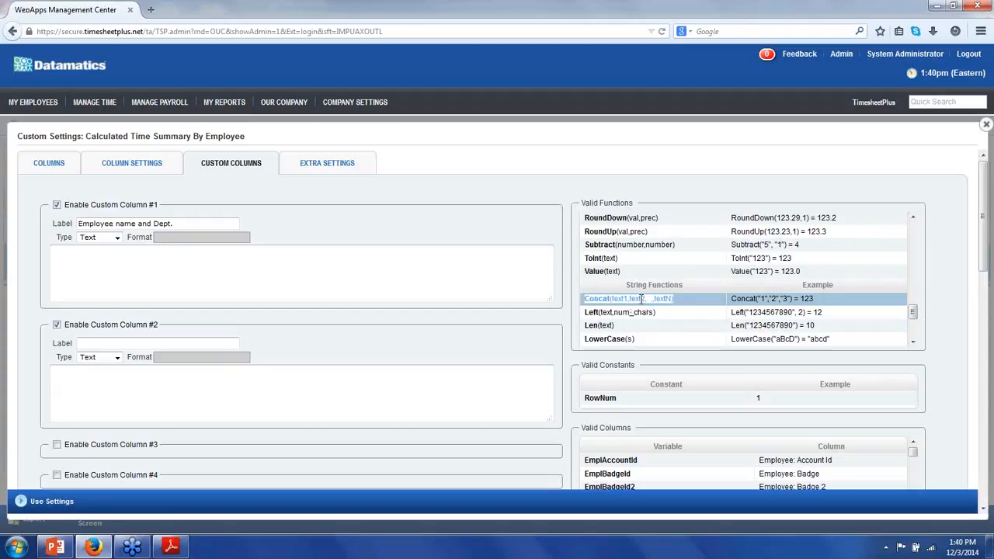
right_click(654, 300)
left_click(665, 310)
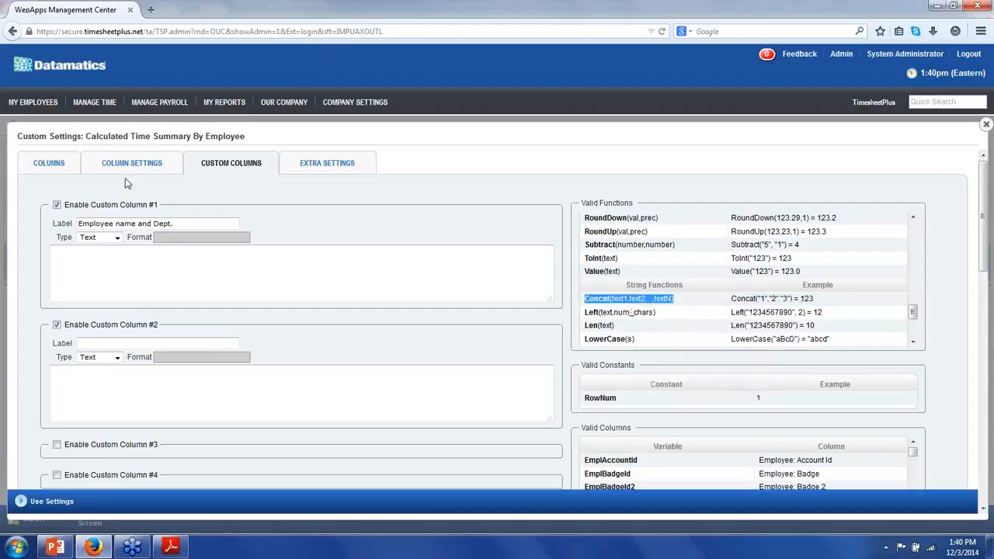
left_click(78, 251)
key("ctrl+v")
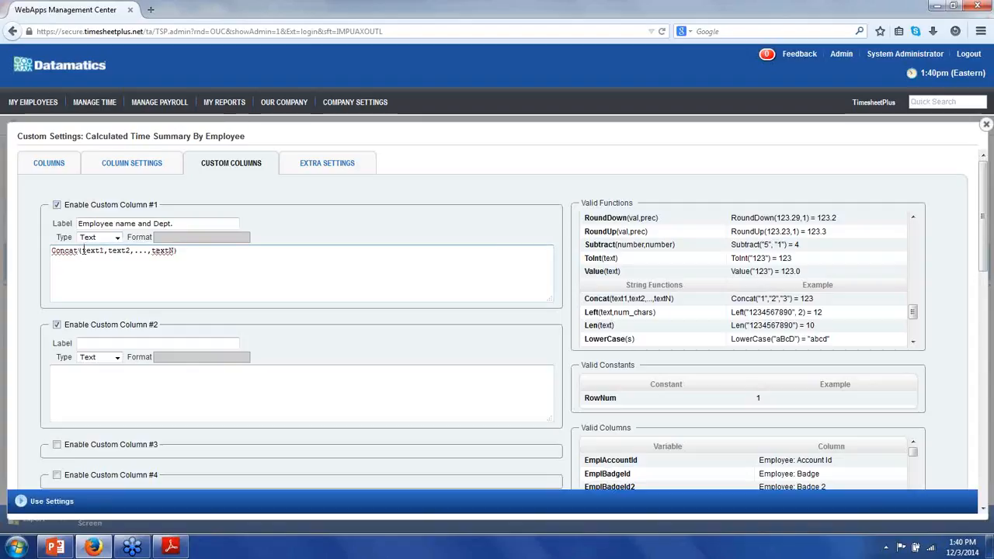
Replace the text1 argument in Custom Column #1's Concat formula with the EmplFullName variable copied from the valid columns.
left_click_drag(82, 250, 104, 254)
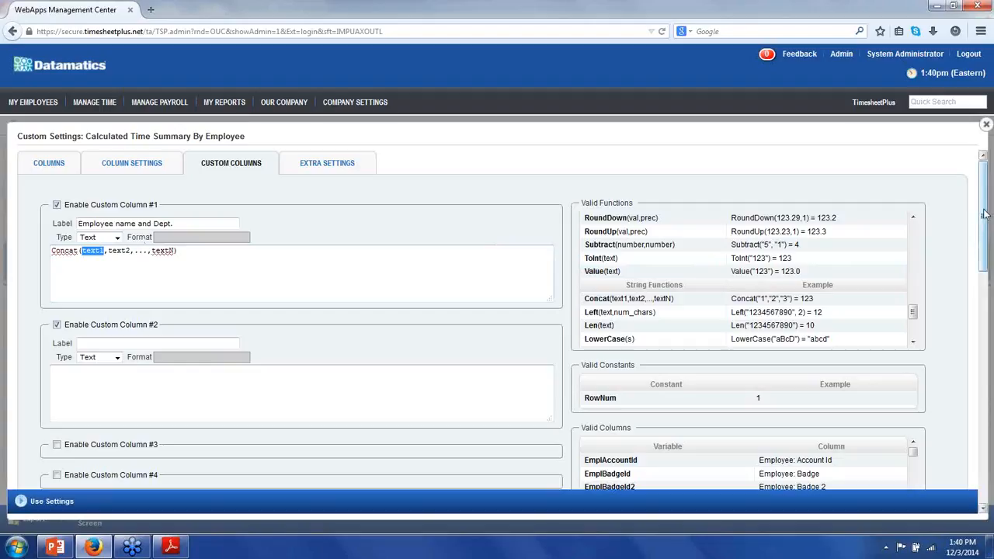
left_click_drag(988, 216, 989, 252)
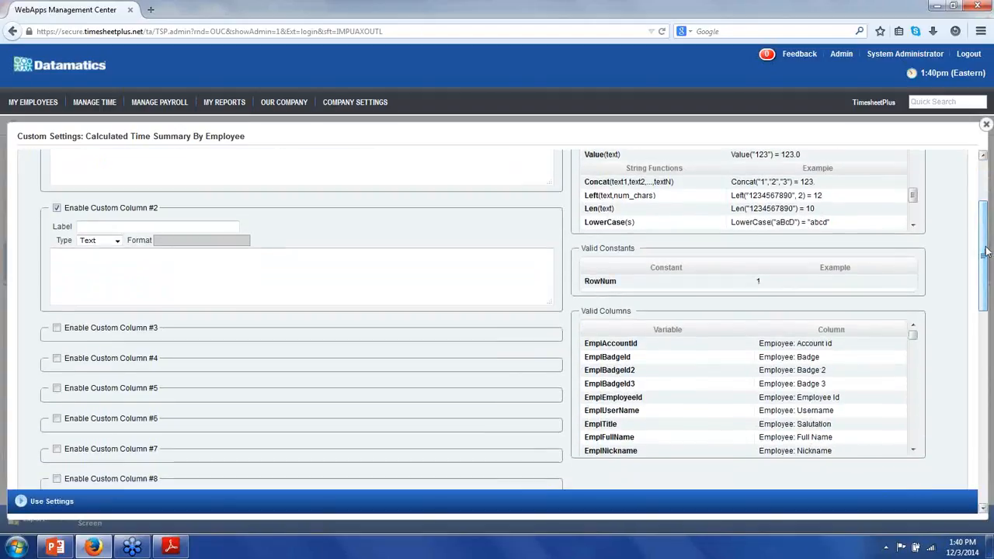
left_click(913, 450)
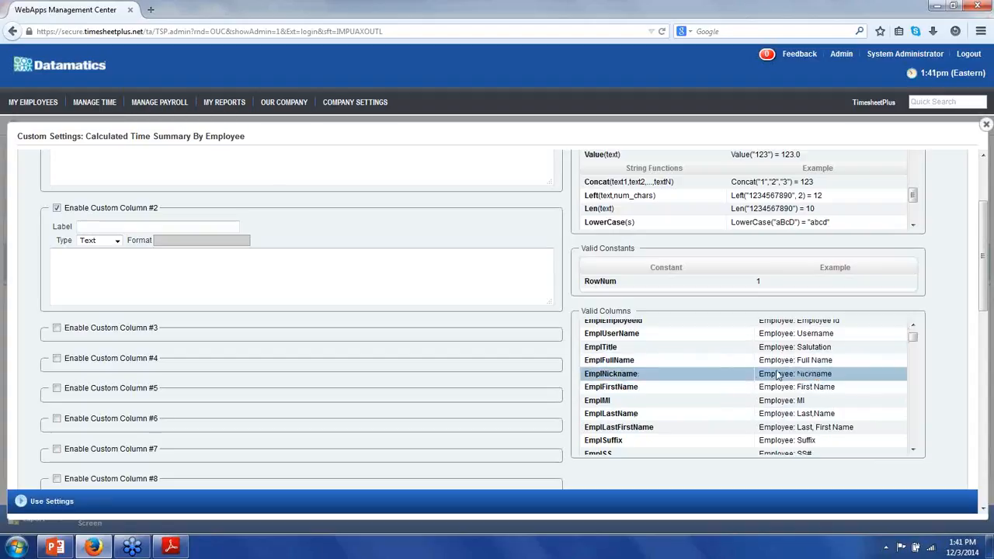
left_click_drag(761, 359, 836, 362)
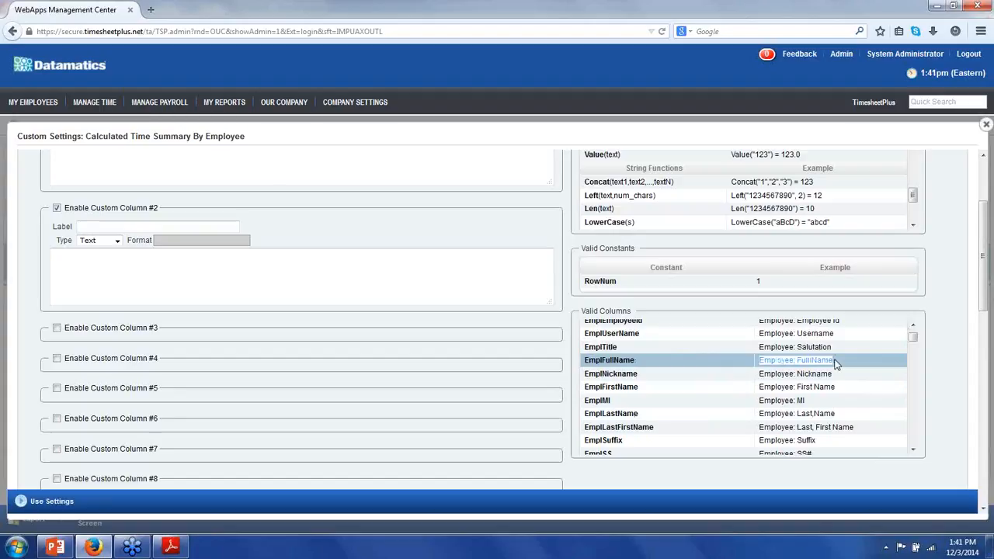
left_click_drag(635, 361, 582, 365)
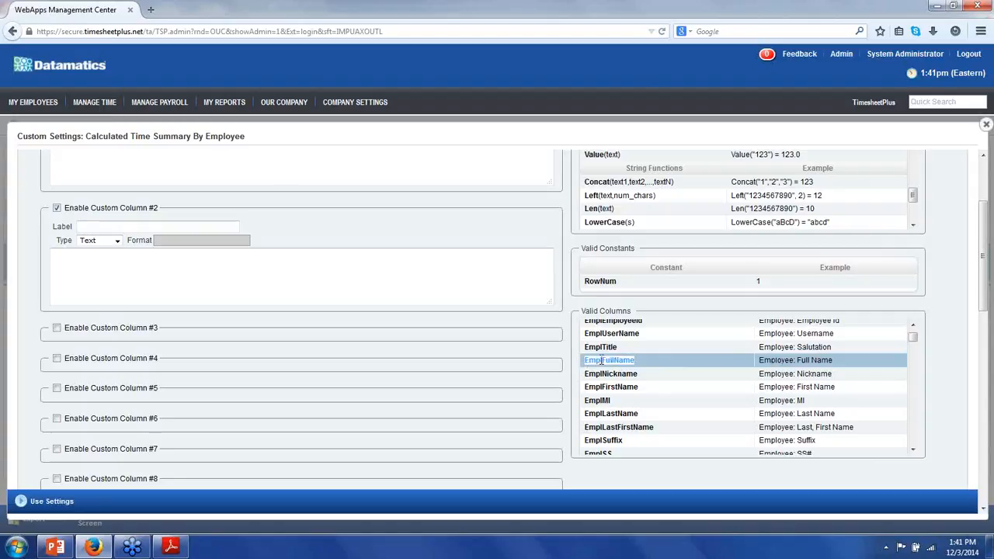
right_click(602, 361)
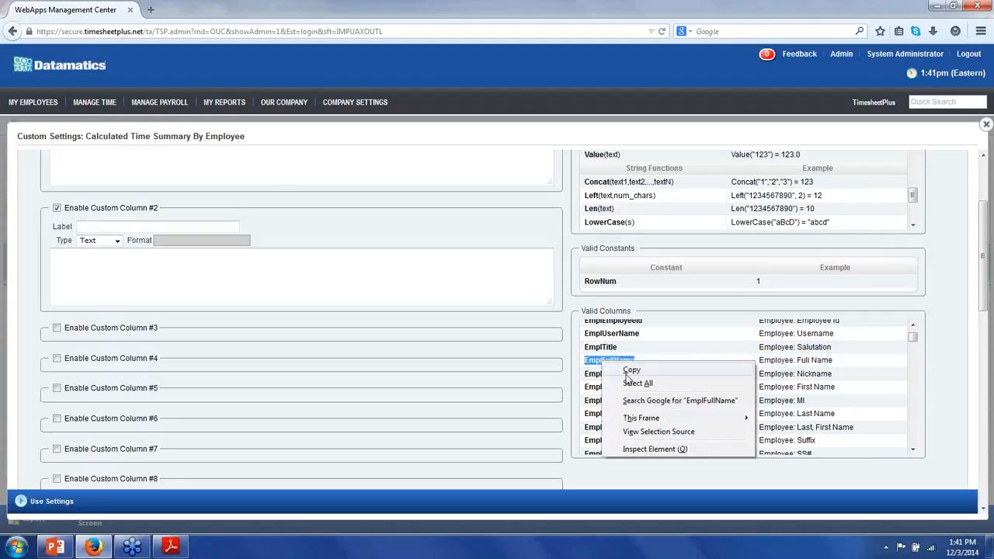
left_click(629, 371)
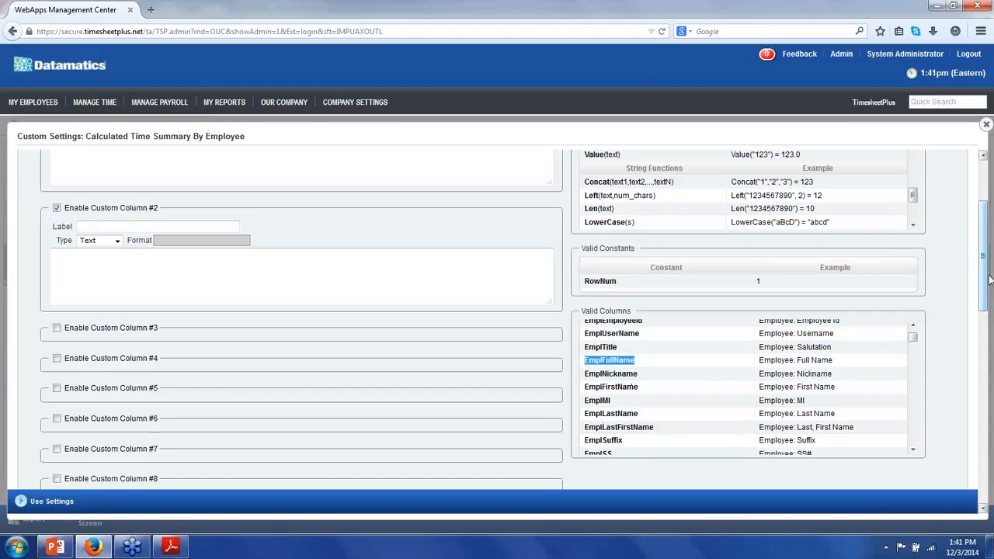
left_click_drag(990, 281, 991, 238)
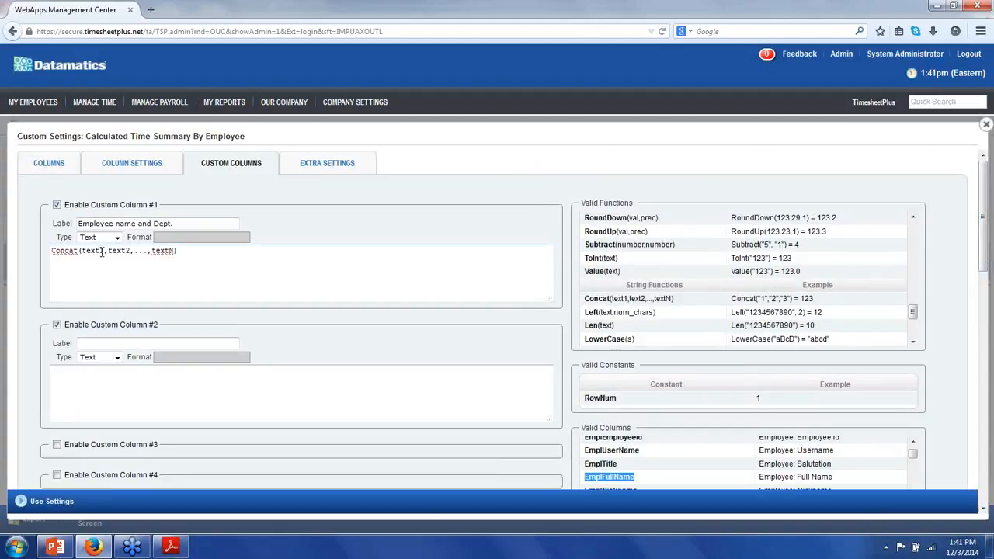
left_click_drag(104, 251, 83, 250)
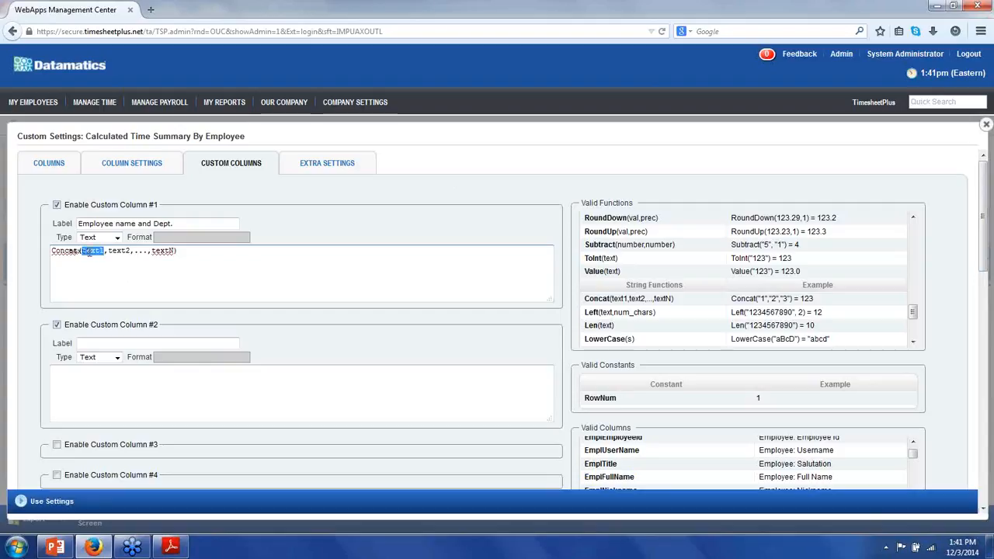
key("ctrl+v")
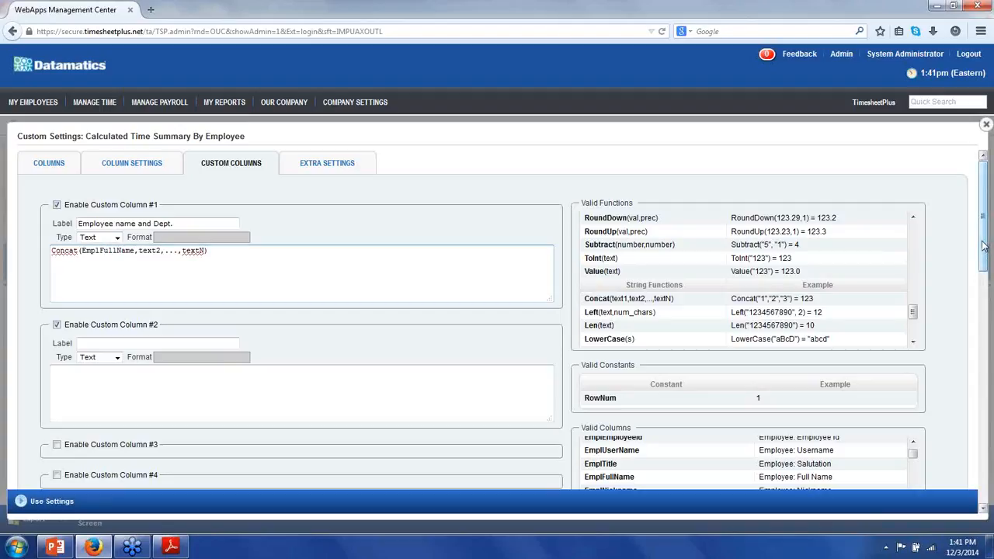
Replace the text2 argument in Custom Column #1's formula with EmplDefaultCostCenter1Name, the default department name variable copied from the valid columns.
left_click_drag(984, 247, 986, 292)
left_click(912, 429)
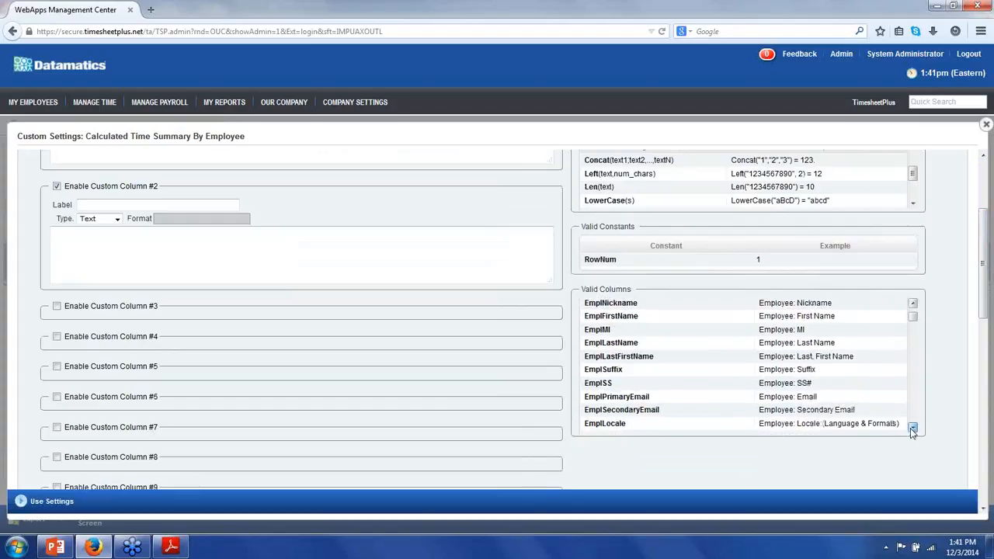
left_click_drag(913, 428, 916, 433)
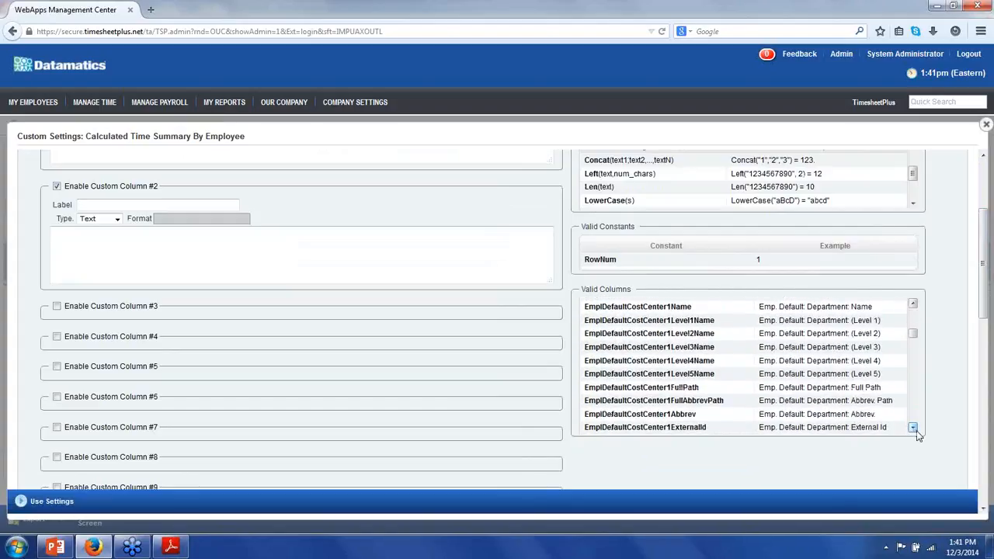
left_click(913, 305)
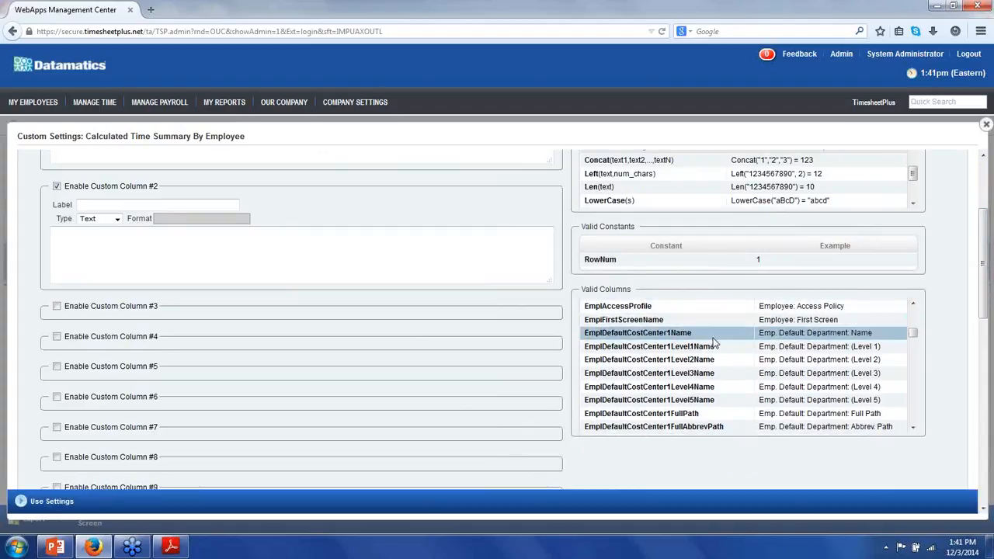
left_click_drag(694, 333, 585, 333)
right_click(588, 334)
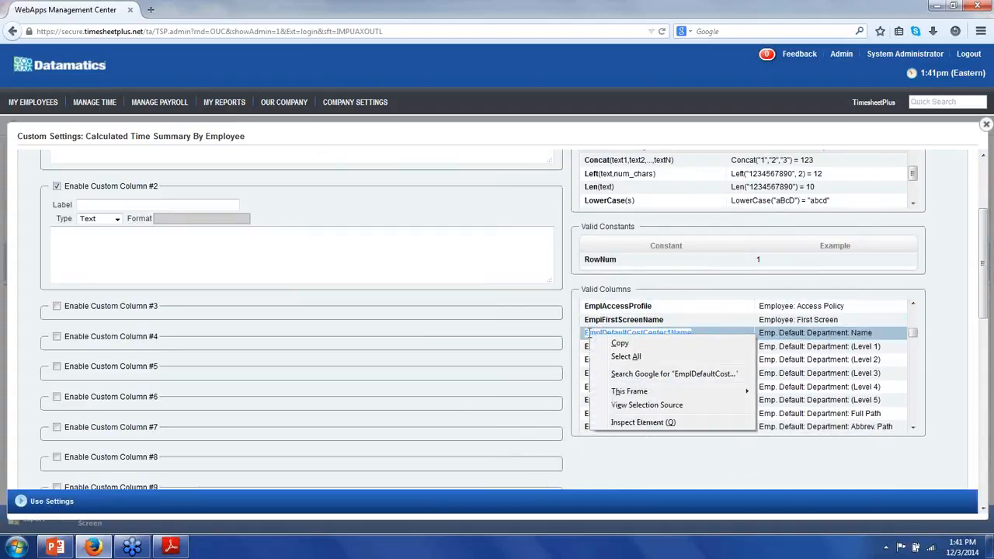
left_click(621, 343)
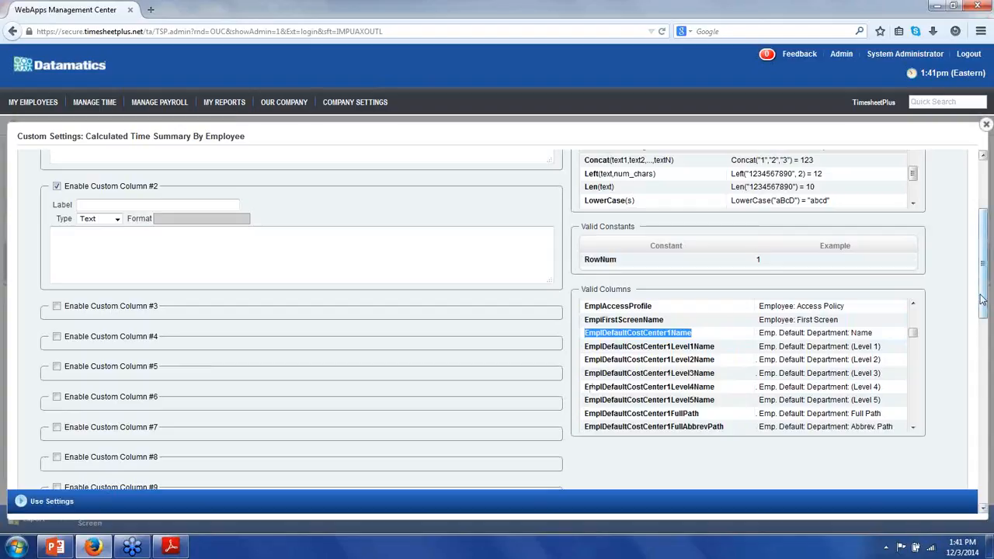
scroll(982, 299, "up", 3)
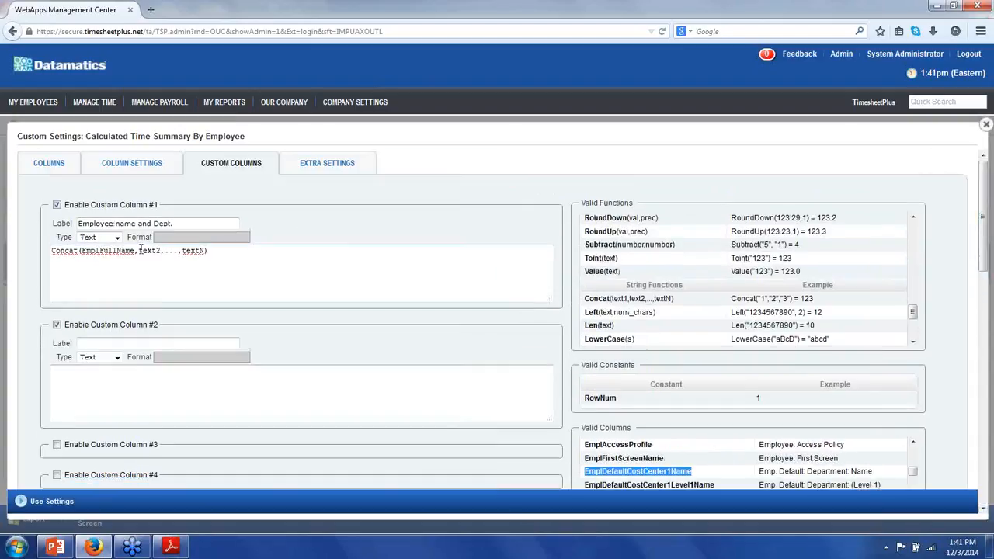
double_click(141, 250)
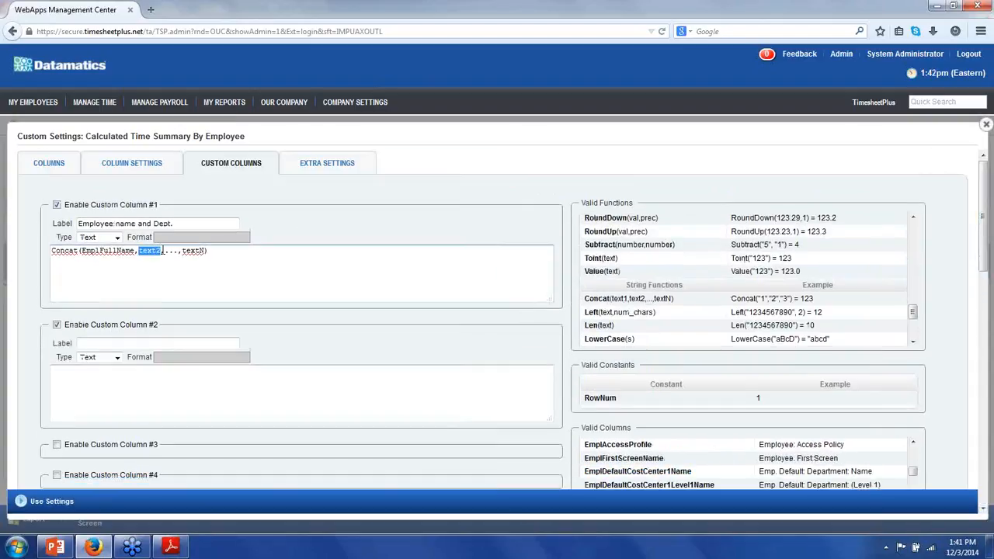
key("ctrl+v")
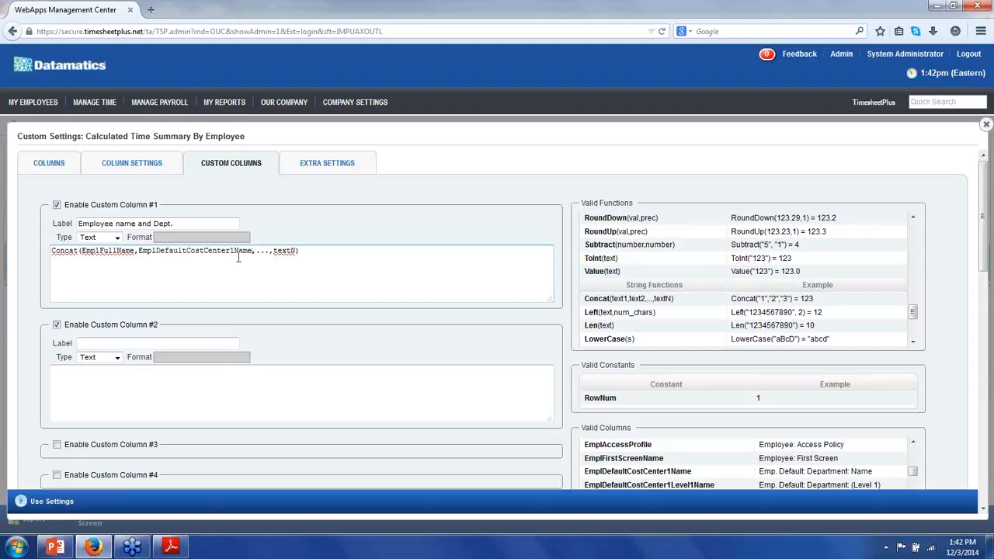
Remove the leftover ",...,textN" placeholder arguments from Custom Column #1's Concat formula, keeping the closing parenthesis.
key("Delete")
key("Delete")
key("Delete")
key("Delete")
key("Delete")
key("Delete")
key("Delete")
key("Delete")
key("Delete")
key("Delete")
Insert the quoted separator " - " as its own argument between EmplFullName and EmplDefaultCostCenter1Name in the Concat formula.
type("\" - ")
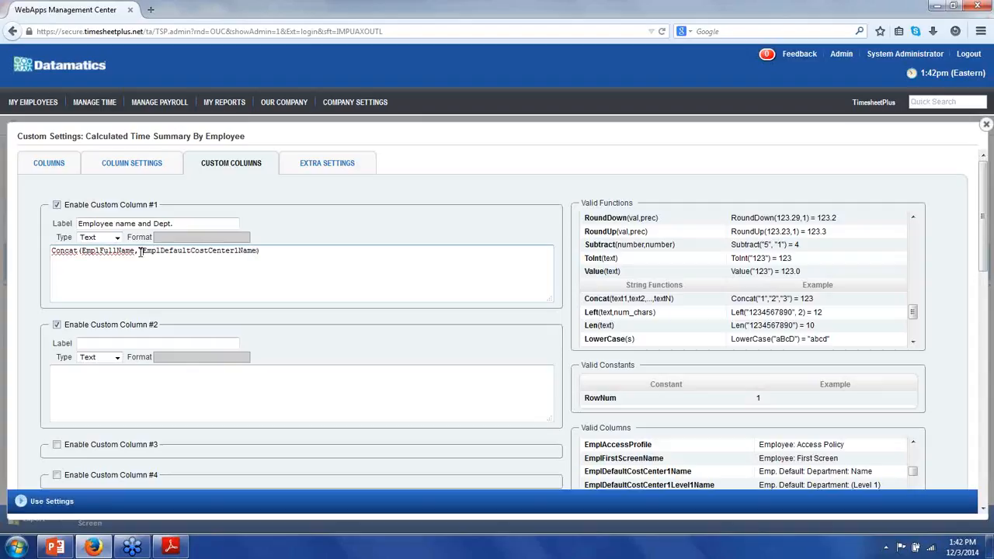
type("\"")
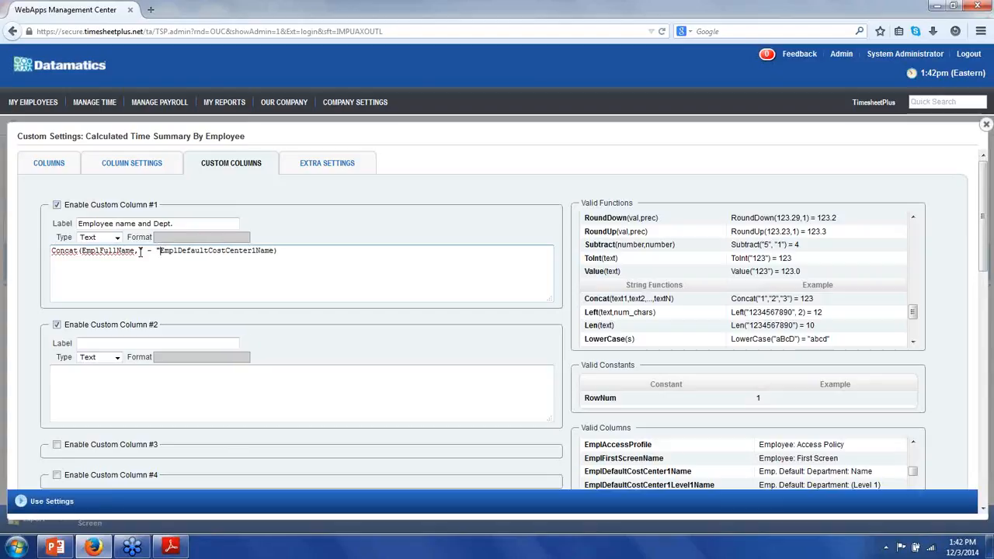
type(",")
left_click(103, 254)
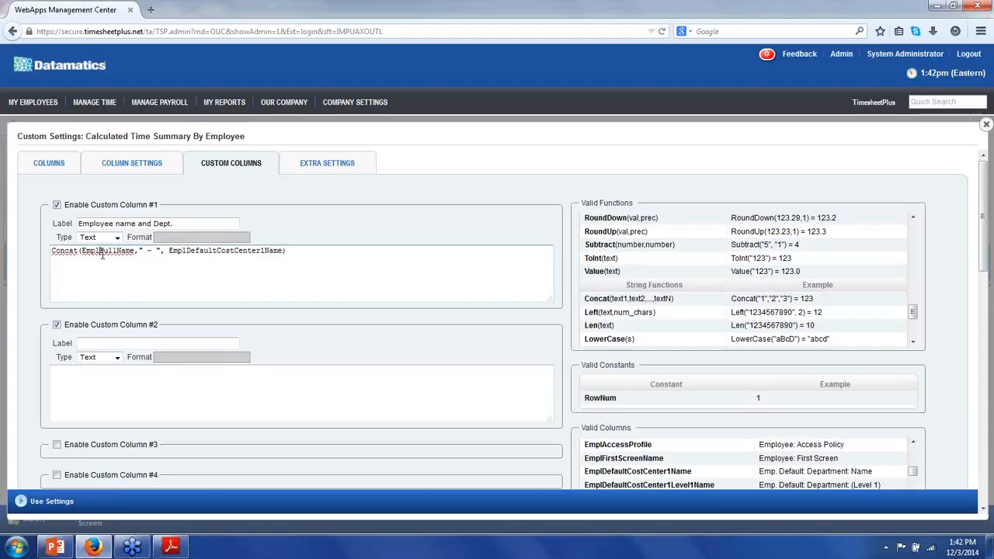
left_click_drag(102, 254, 137, 252)
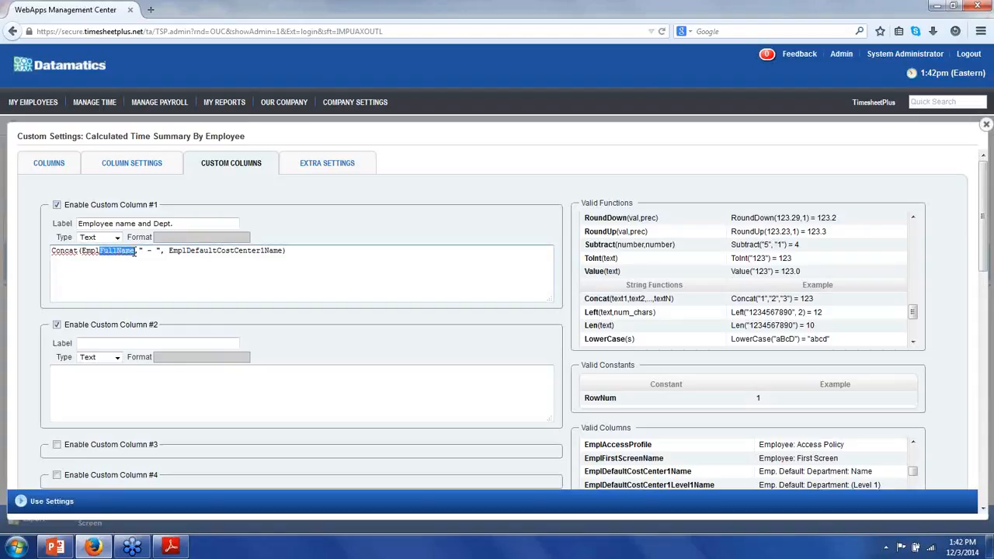
left_click(295, 254)
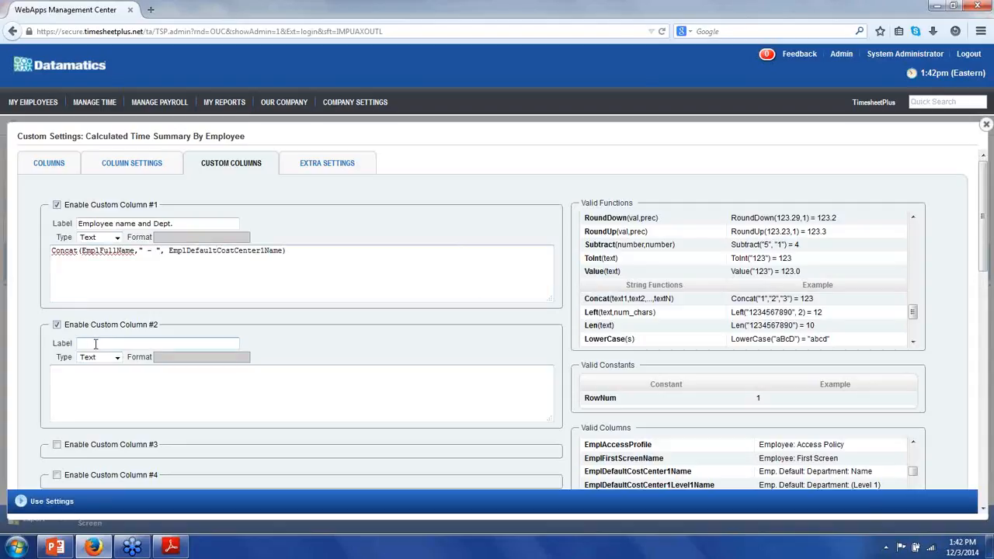
Label Custom Column #2 "Vacation and Personal" and set its type to Time.
type("Vacation and Personal")
left_click(100, 357)
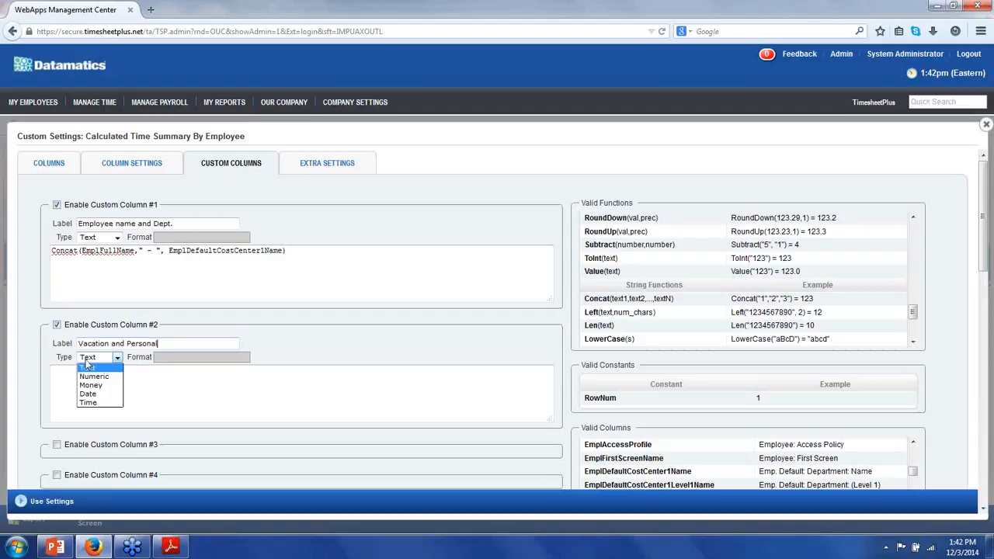
left_click(106, 404)
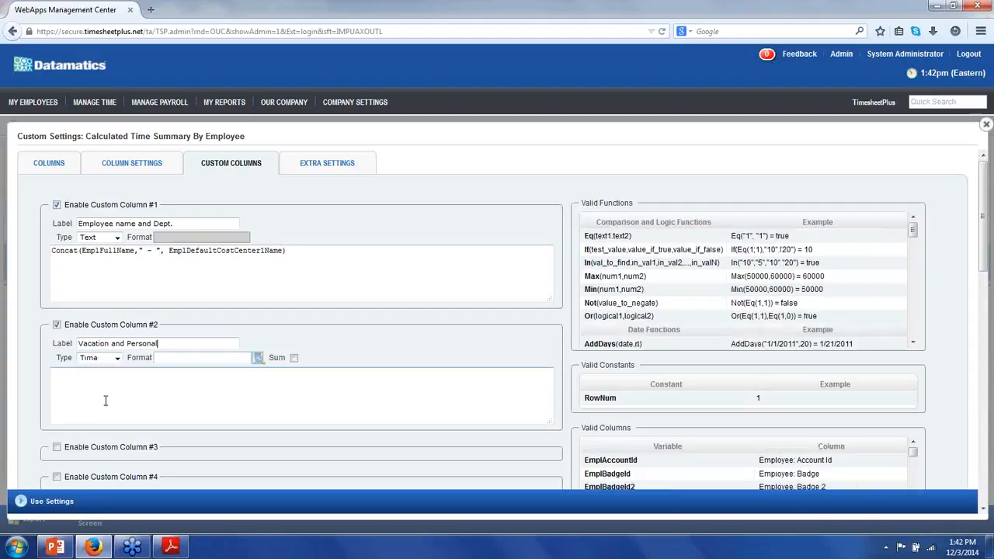
Choose the HH:MM elapsed time format for Custom Column #2 and enable its Sum option.
left_click(257, 358)
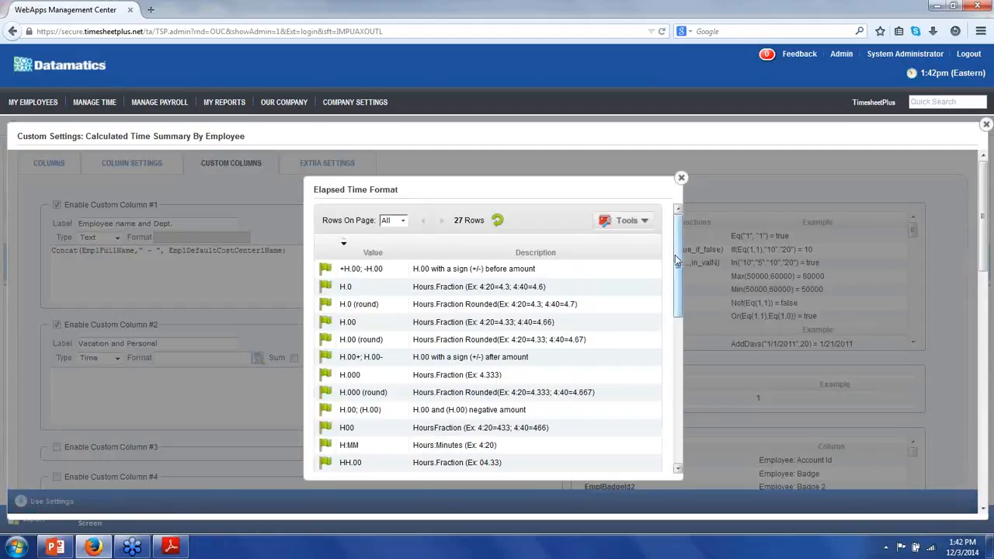
left_click_drag(674, 254, 673, 411)
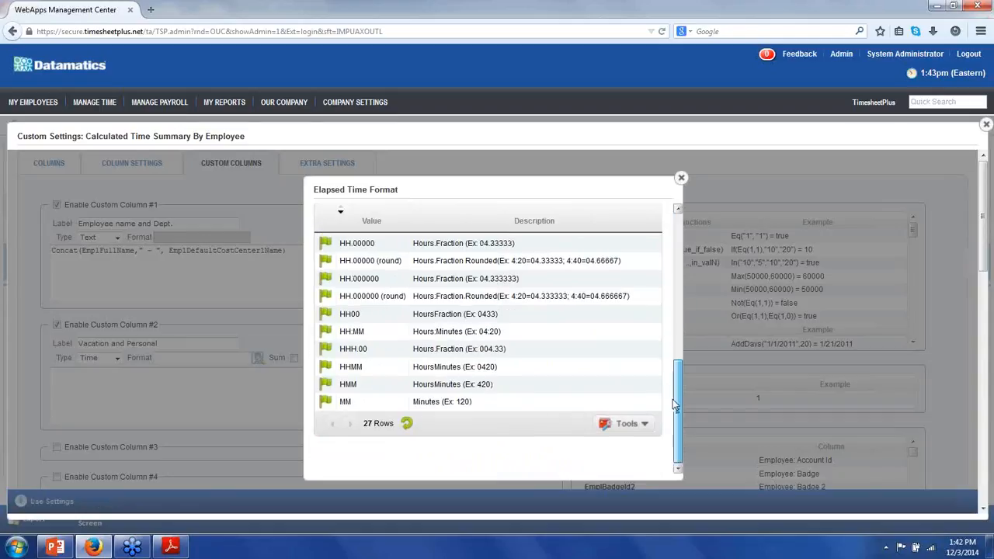
left_click(327, 333)
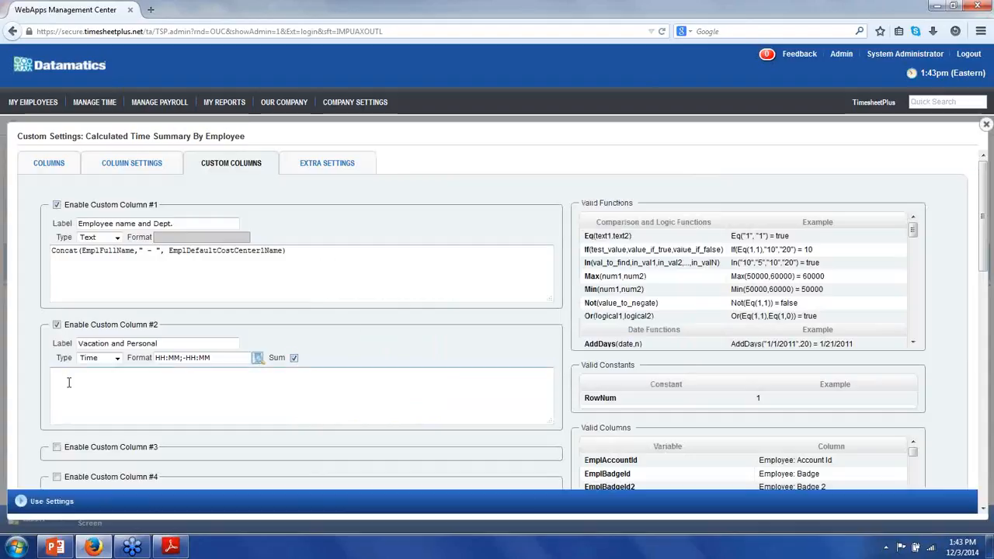
Begin Custom Column #2's formula with "ToDouble(".
left_click_drag(52, 251, 76, 257)
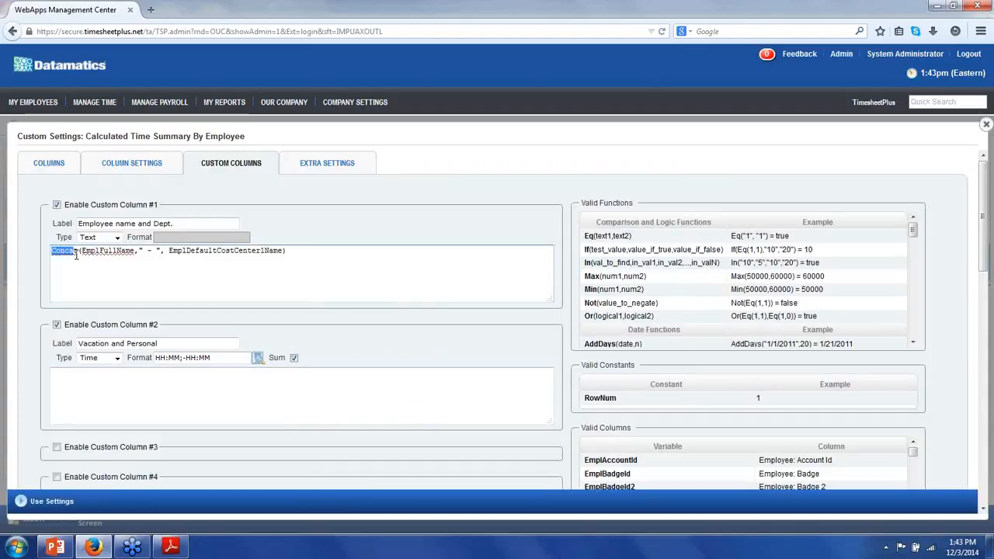
left_click(60, 376)
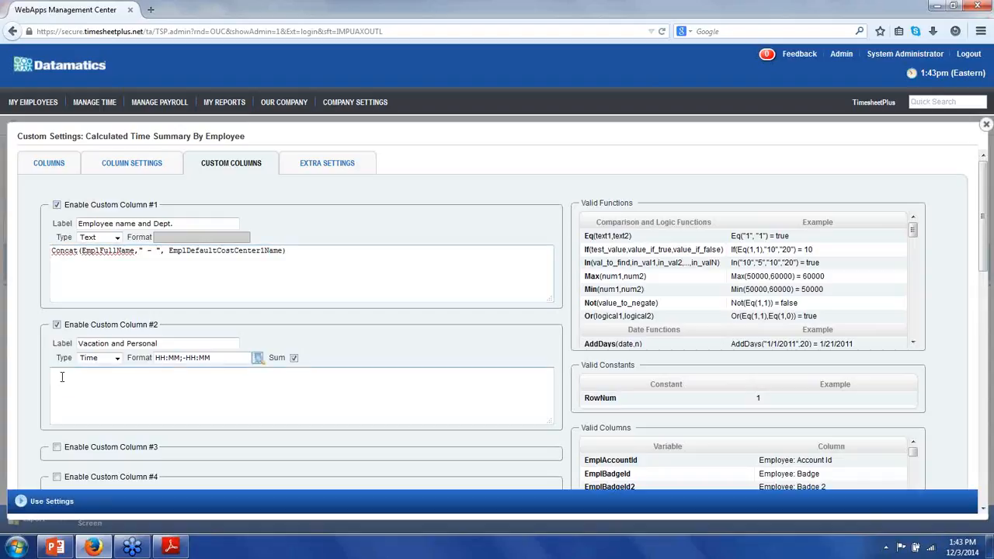
type("ToDouble(")
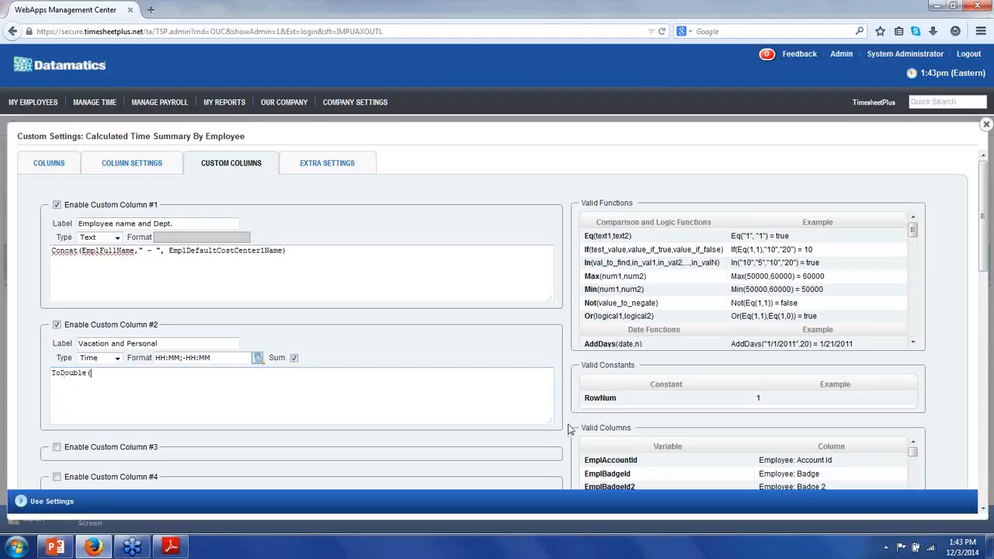
Insert the Vacation time-off hours variable CalcTotalTimeByTimeOffCategory_125000 from the valid columns after "ToDouble(" in Custom Column #2's formula.
left_click_drag(583, 432, 634, 431)
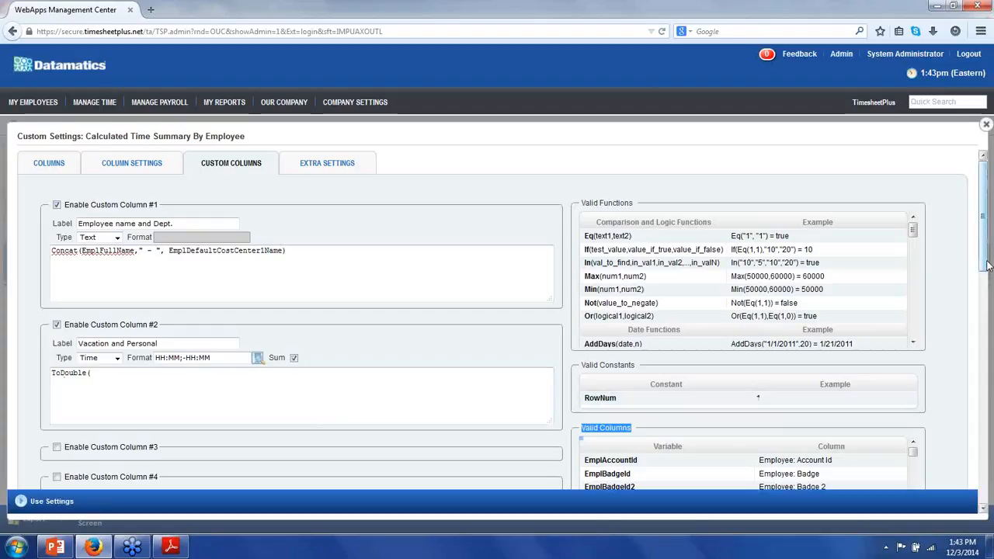
left_click_drag(982, 258, 976, 310)
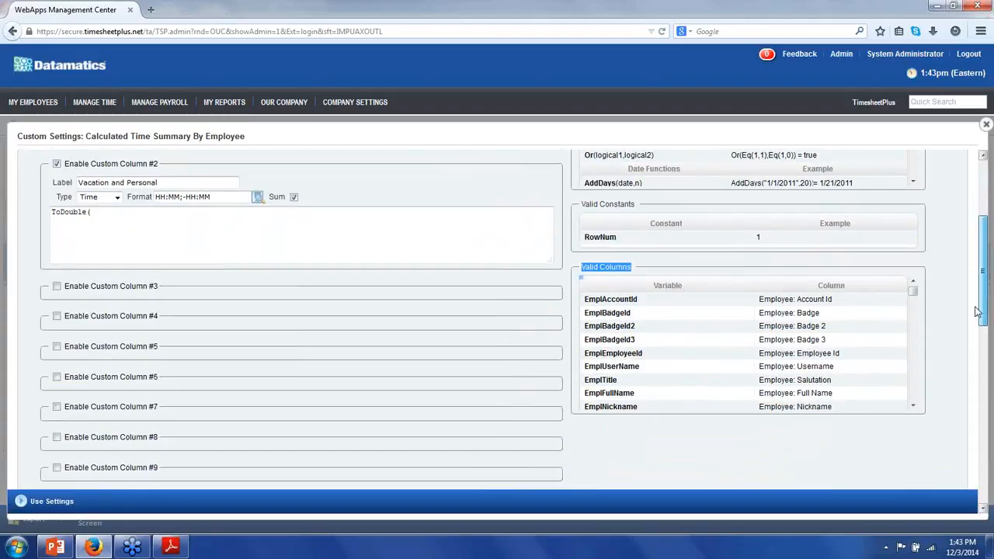
left_click(913, 407)
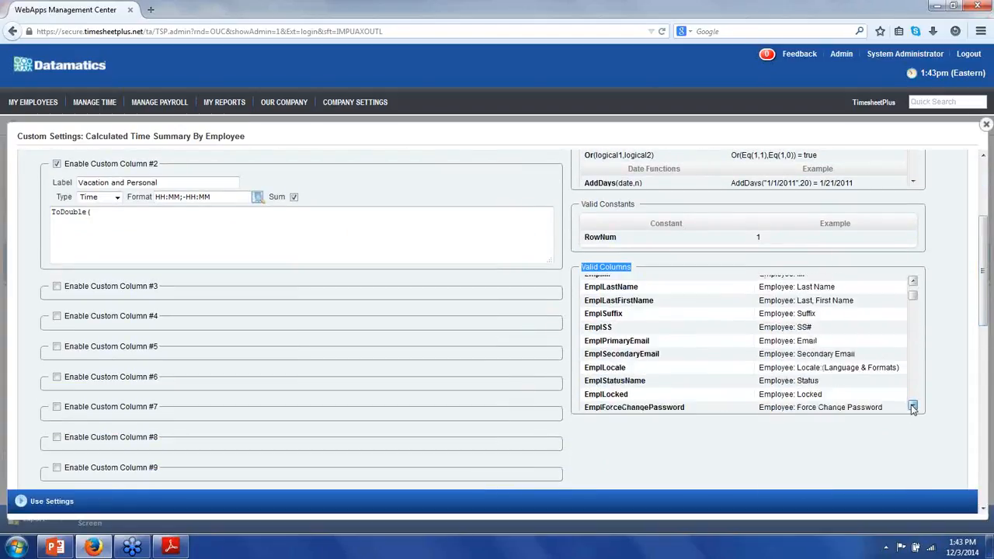
left_click_drag(916, 302, 913, 350)
left_click(915, 403)
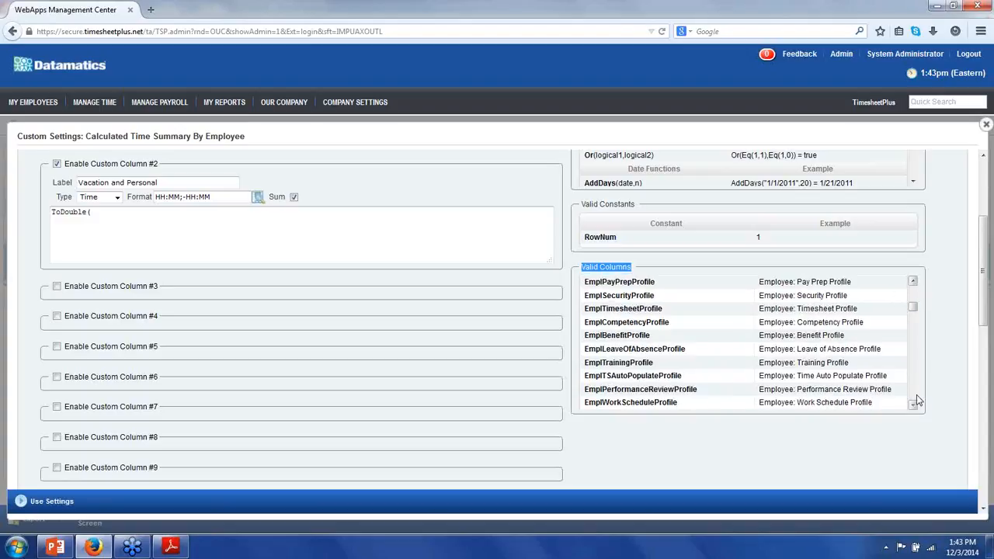
scroll(916, 400, "down", 10)
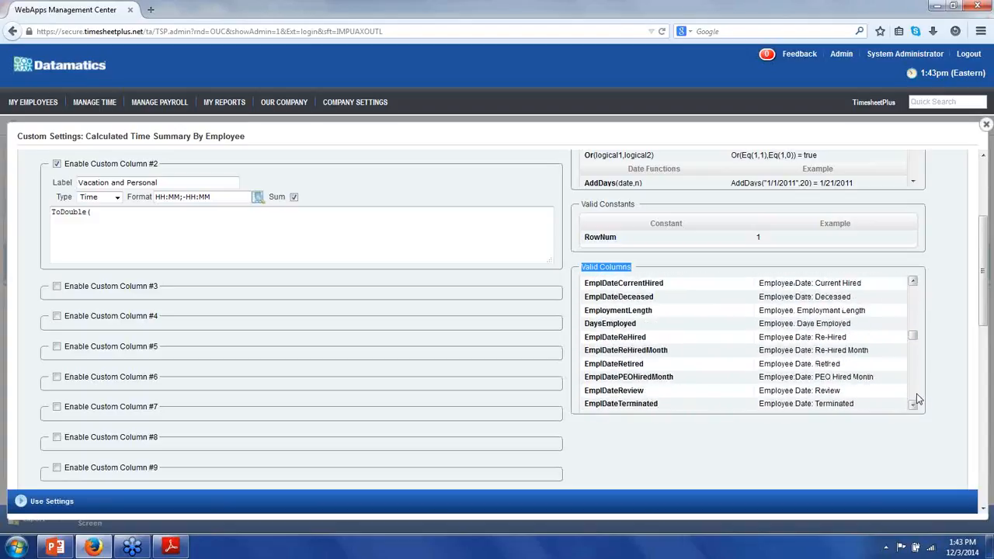
scroll(916, 393, "down", 5)
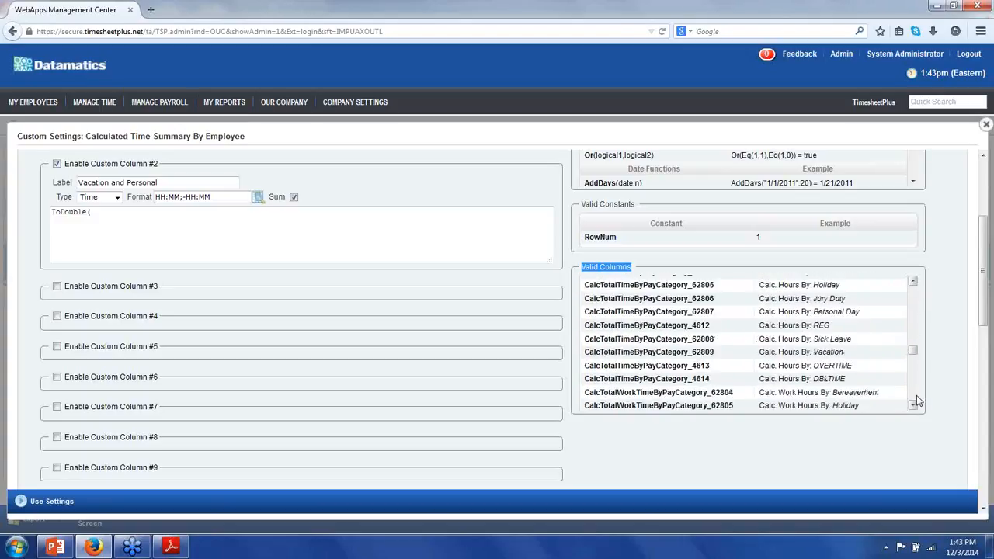
scroll(916, 395, "down", 6)
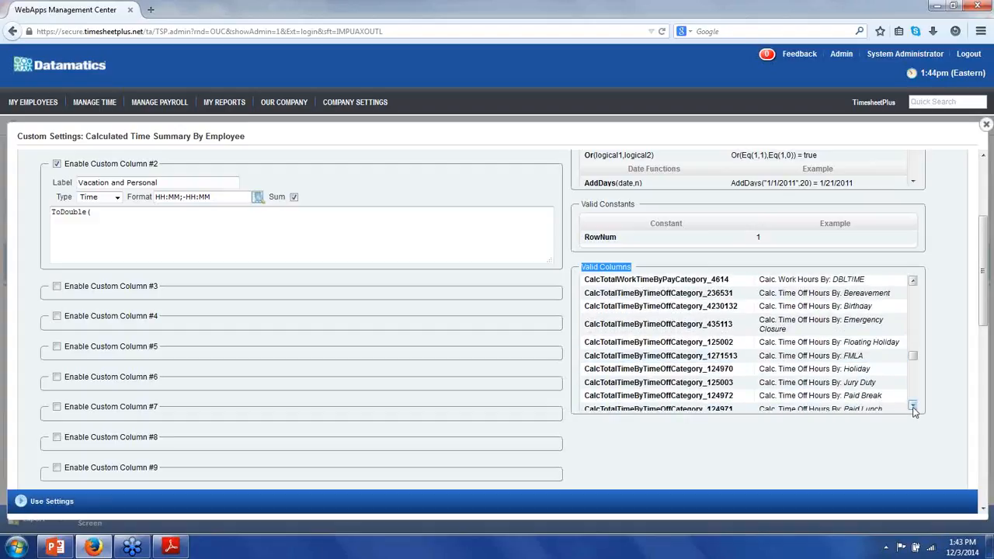
left_click(913, 406)
left_click(913, 407)
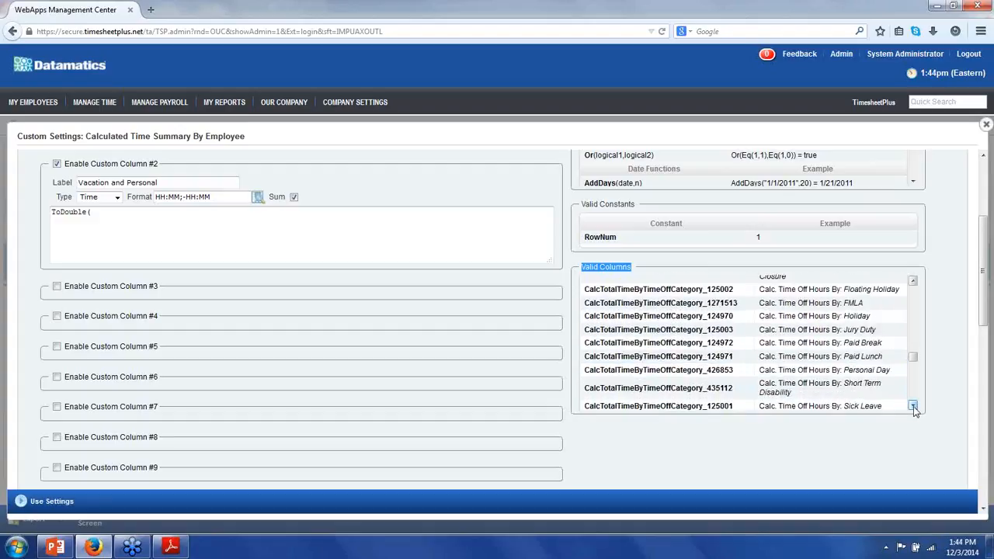
left_click(913, 406)
left_click(912, 407)
left_click(913, 407)
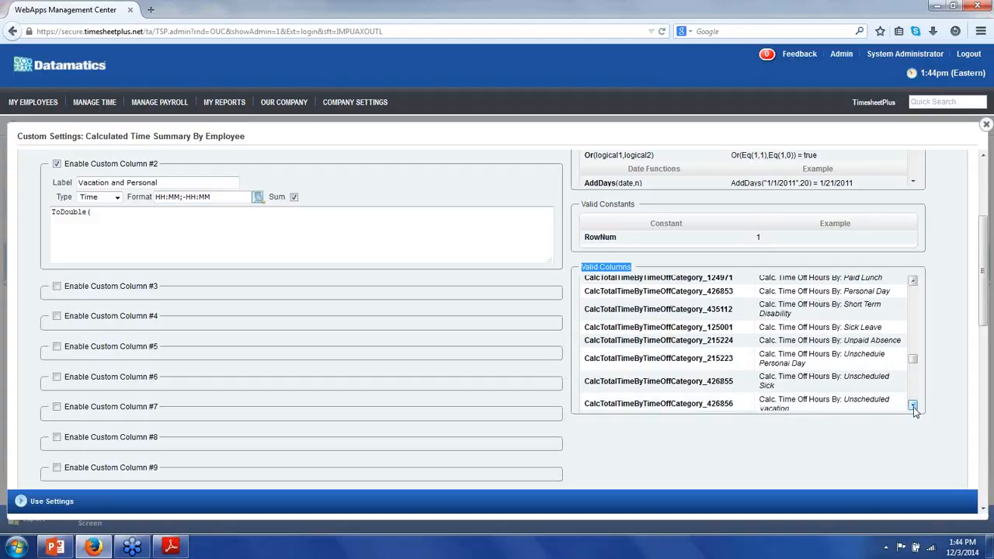
left_click(913, 406)
left_click(913, 407)
left_click(913, 407)
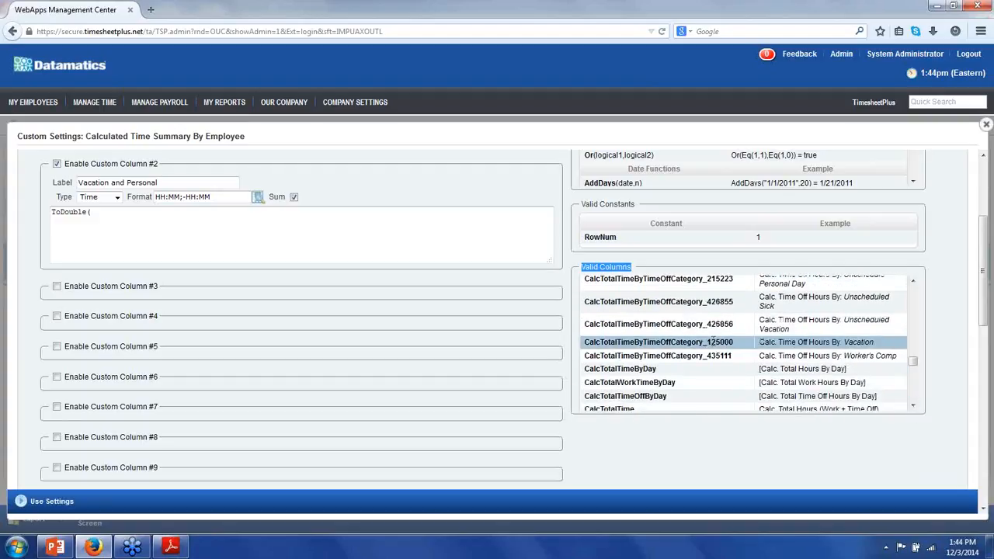
left_click_drag(751, 344, 584, 355)
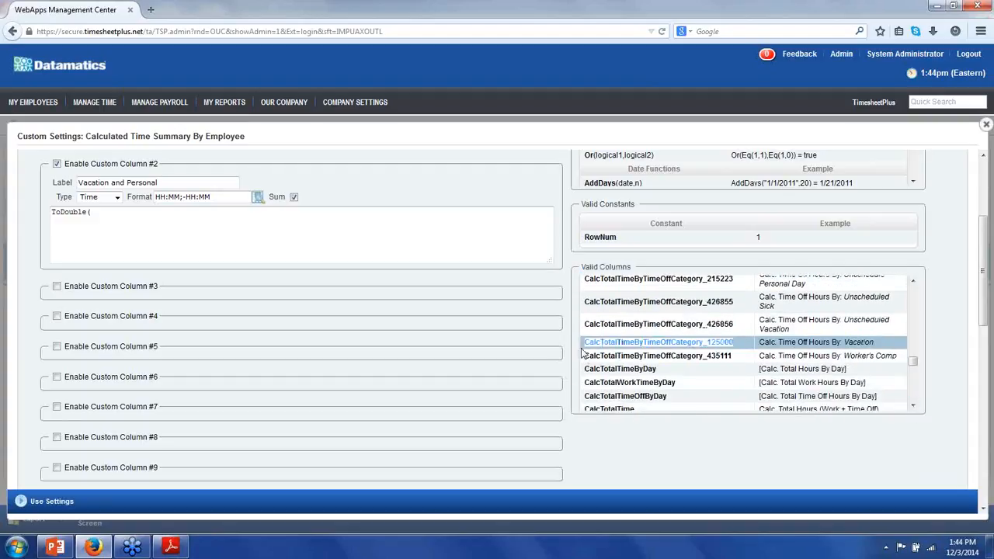
double_click(600, 343)
right_click(600, 343)
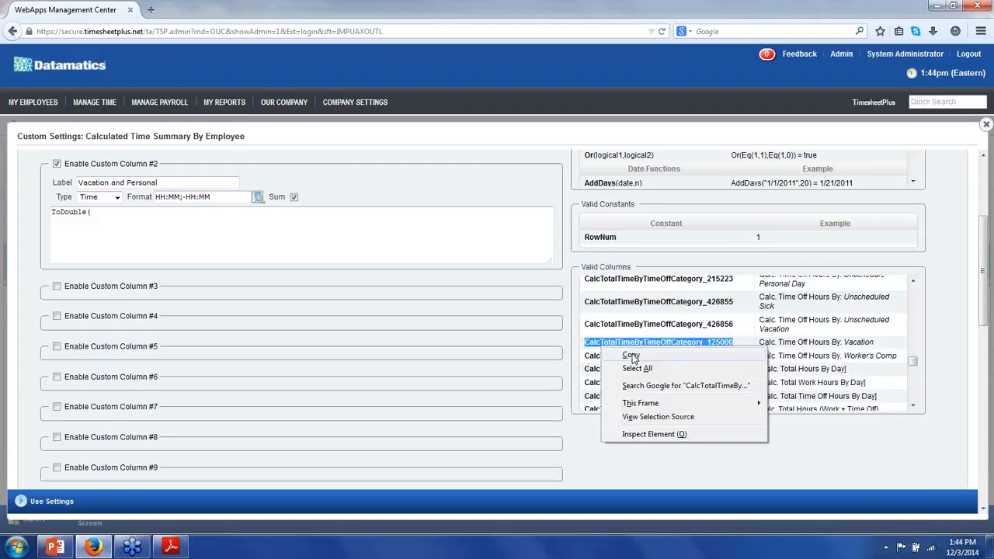
left_click(630, 355)
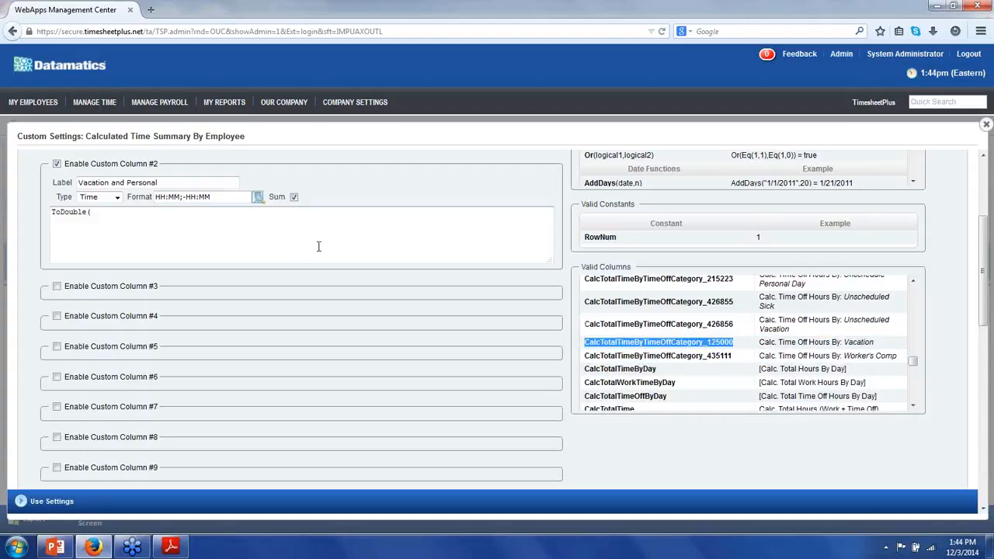
left_click(178, 211)
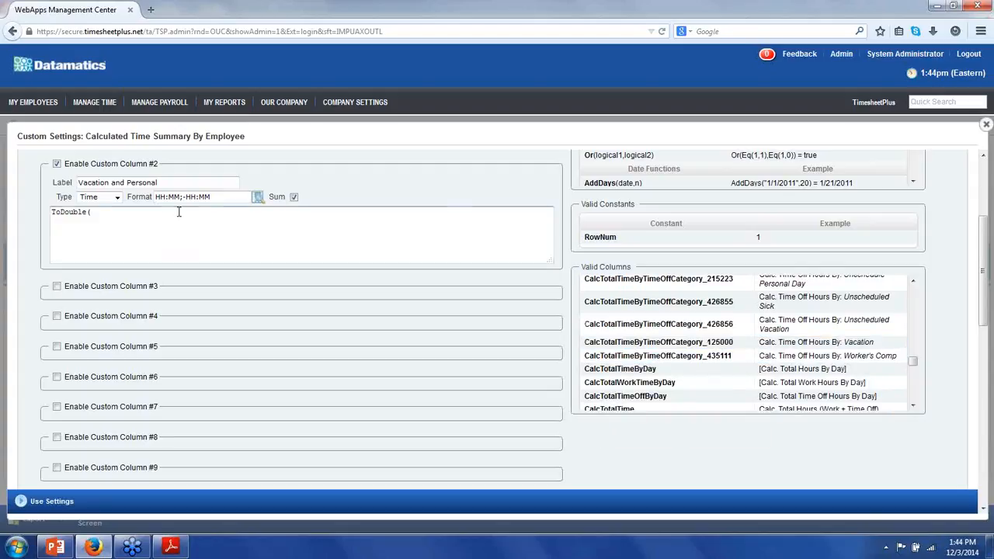
key("ctrl+v")
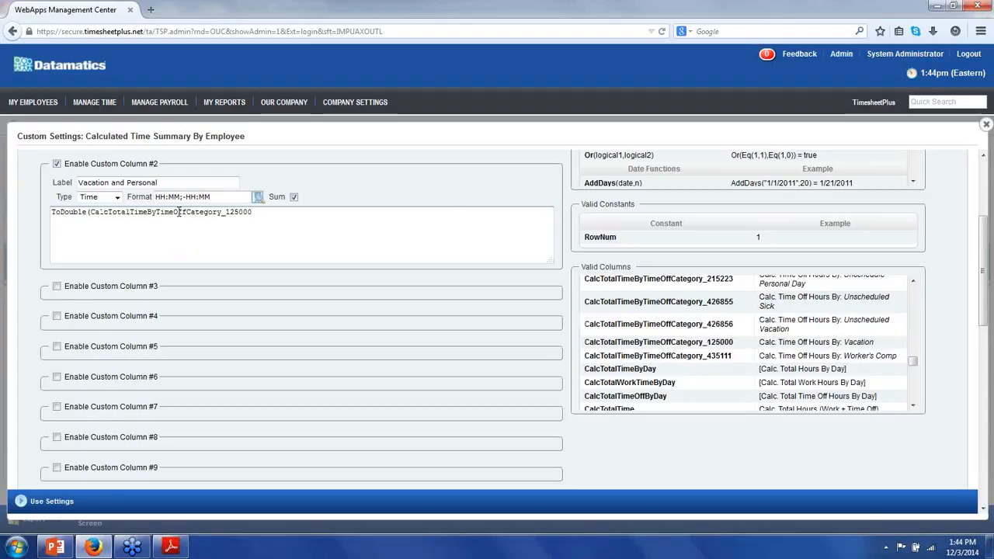
Complete Custom Column #2's formula with ")+ToDouble(CalcTotalTimeByTimeOffCategory_426853)", copying the Personal Day time-off variable from the valid columns.
type(")+ToDouble(")
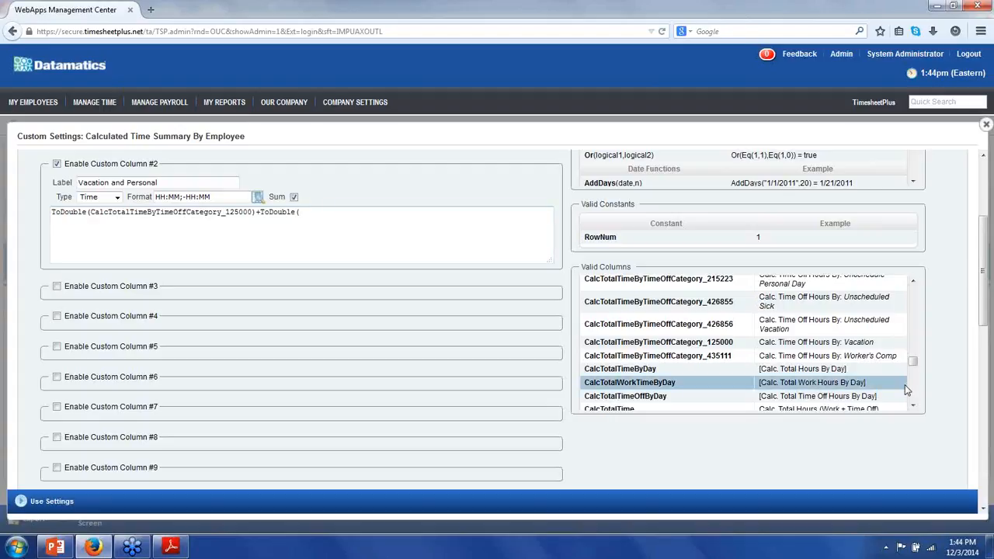
left_click(913, 284)
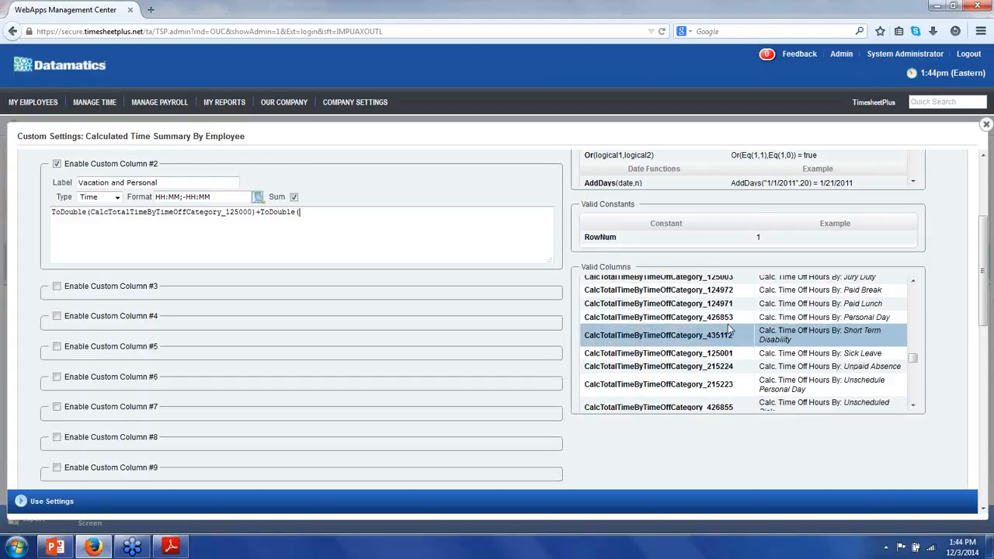
left_click_drag(734, 318, 583, 324)
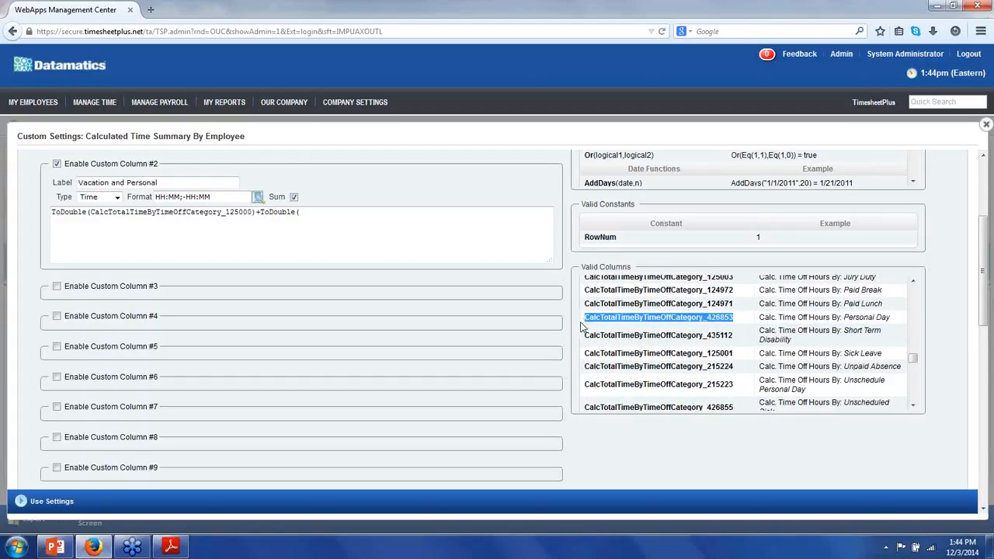
right_click(597, 314)
left_click(623, 325)
left_click(307, 216)
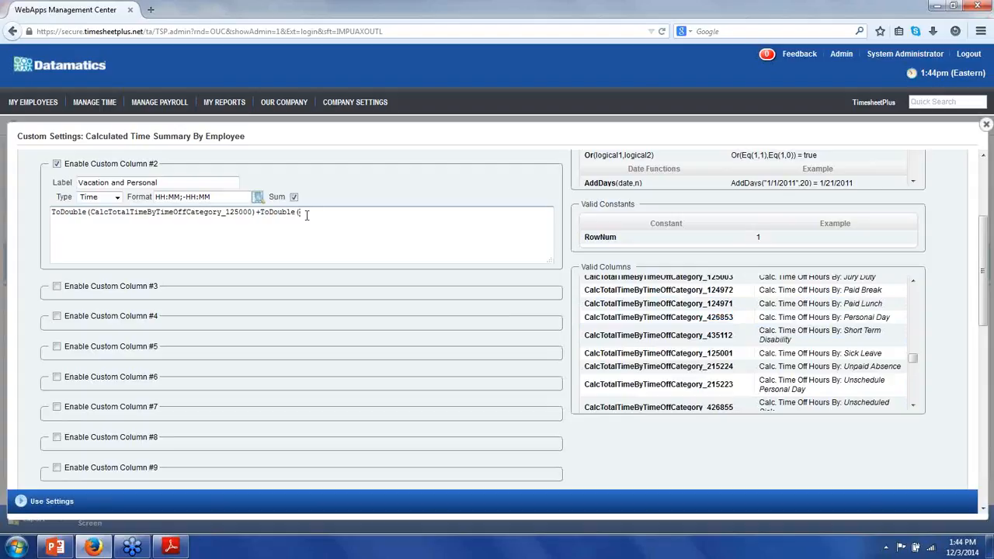
key("ctrl+v")
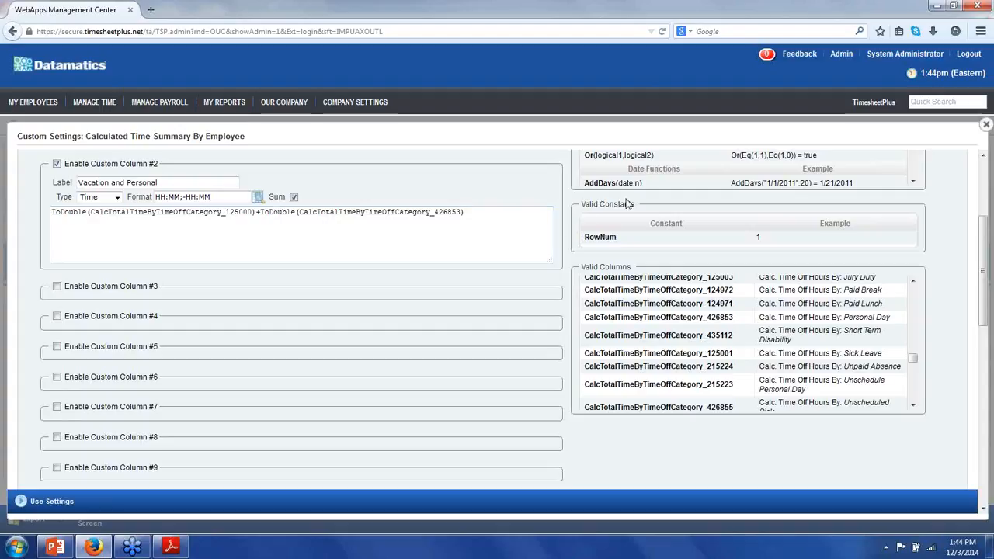
Add Custom Column #1 and Custom Column #2 to the report's selected columns.
scroll(430, 410, "up", 3)
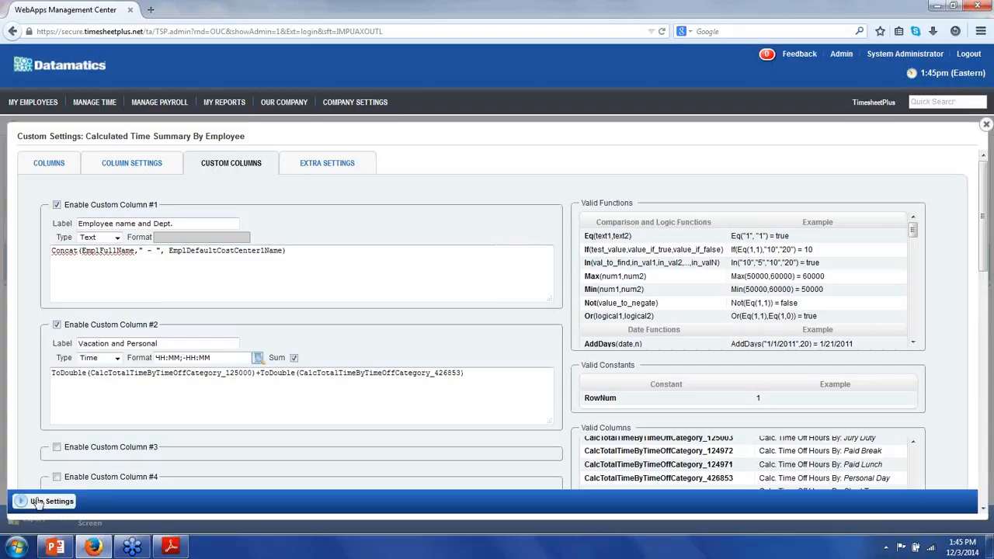
left_click(45, 166)
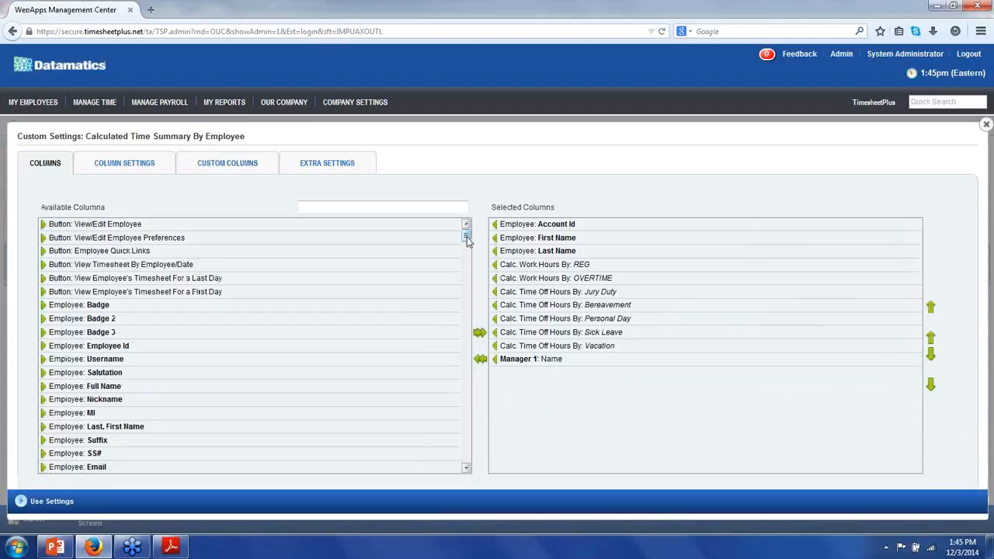
left_click_drag(467, 237, 466, 470)
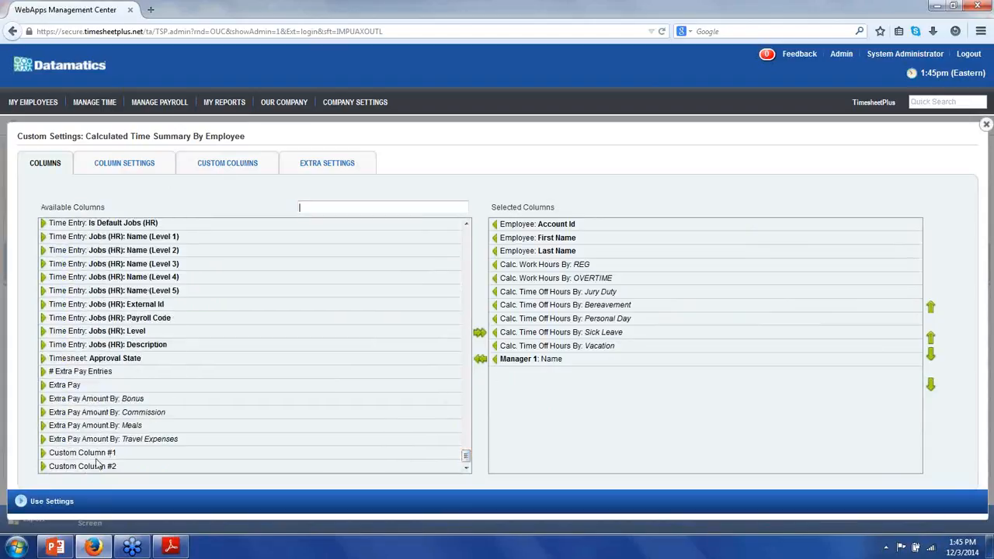
left_click(43, 453)
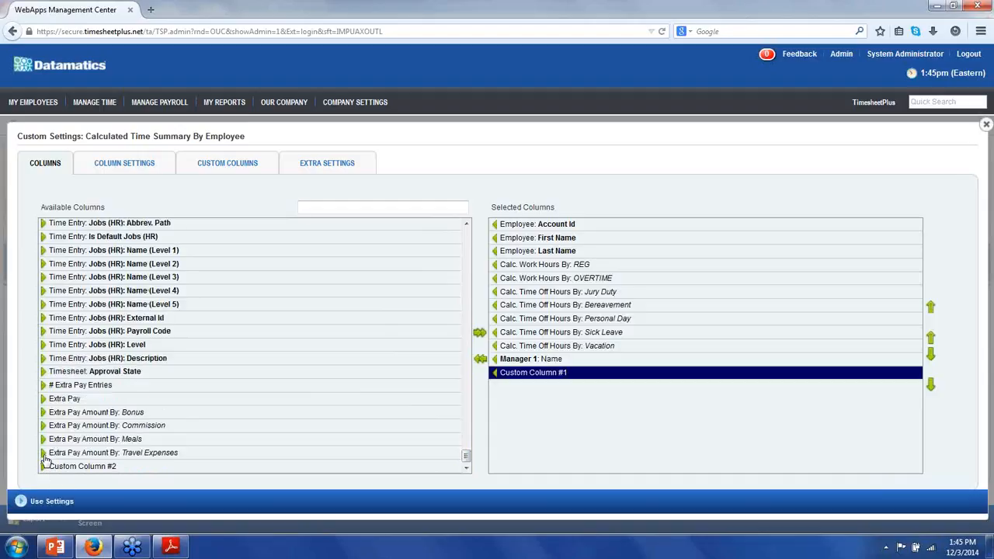
left_click(43, 465)
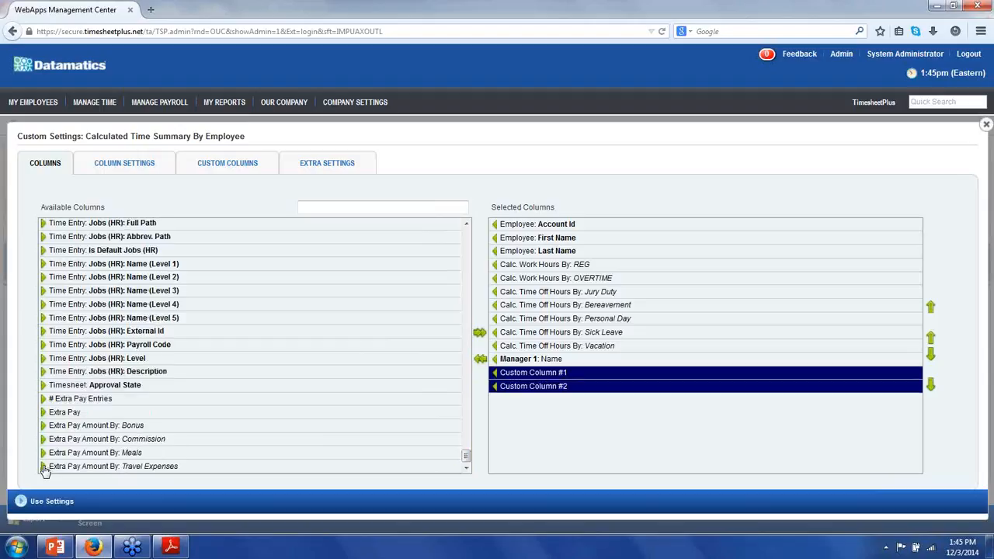
Move Custom Column #1 up the selected columns to directly below Employee: Last Name.
left_click(570, 376)
left_click(565, 376)
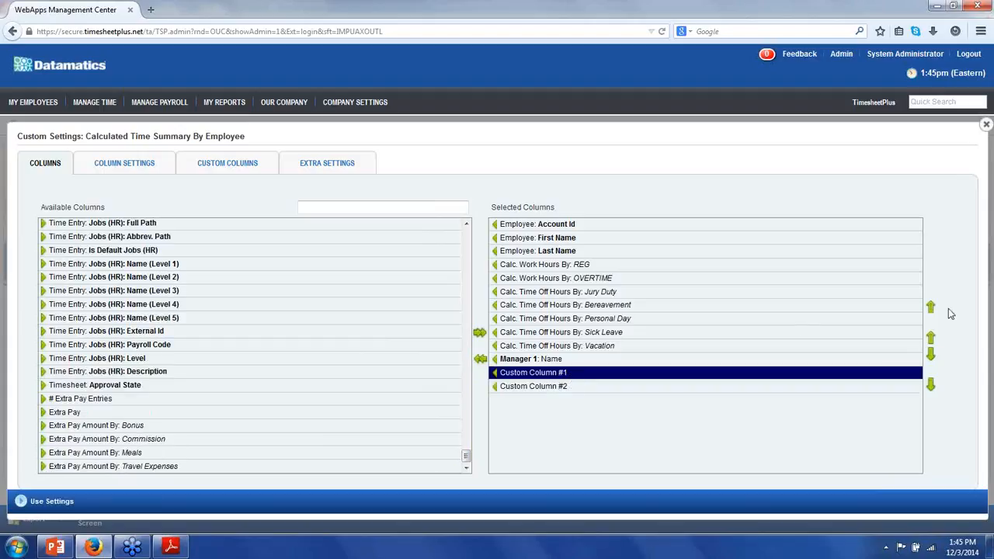
left_click(930, 339)
left_click(930, 340)
left_click(930, 340)
left_click(930, 340)
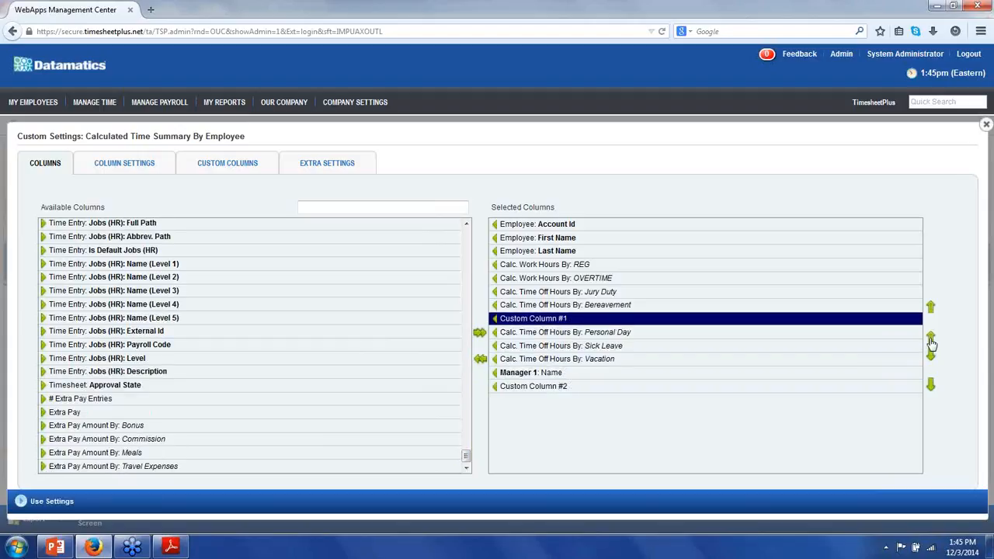
left_click(930, 339)
left_click(930, 340)
left_click(930, 339)
left_click(930, 339)
Move Custom Column #2 up the selected columns to directly below Calc. Work Hours By: OVERTIME.
left_click(541, 390)
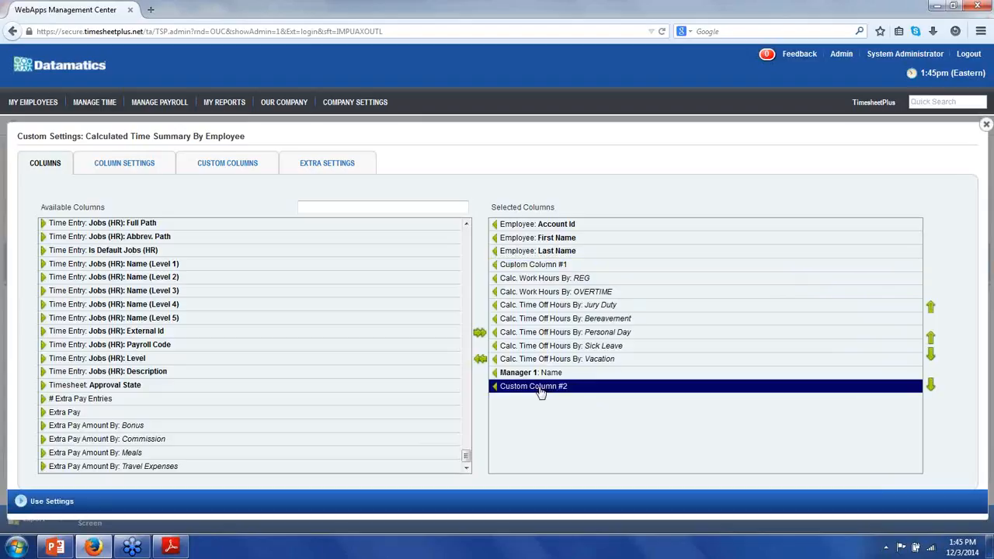
left_click(929, 339)
left_click(930, 340)
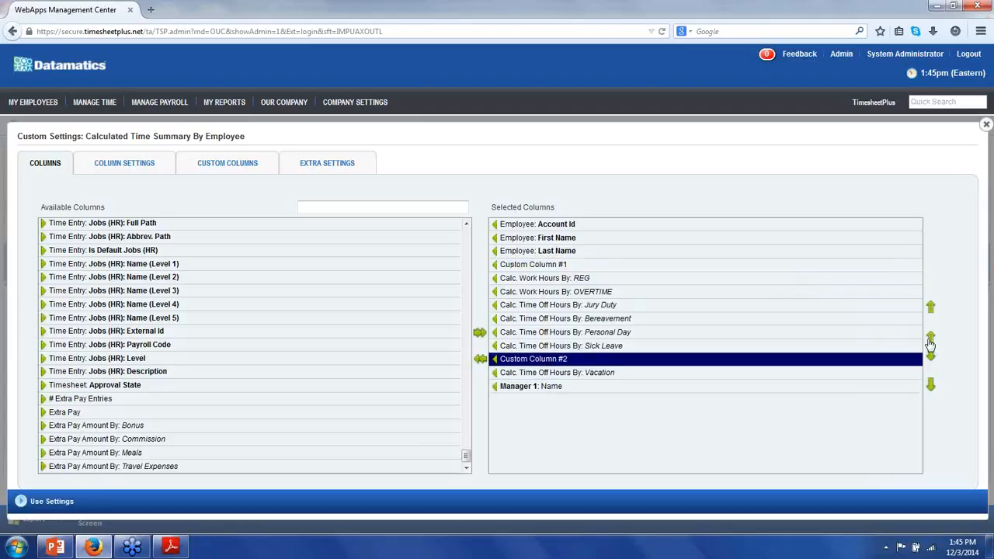
left_click(930, 340)
left_click(930, 339)
left_click(930, 339)
left_click(930, 339)
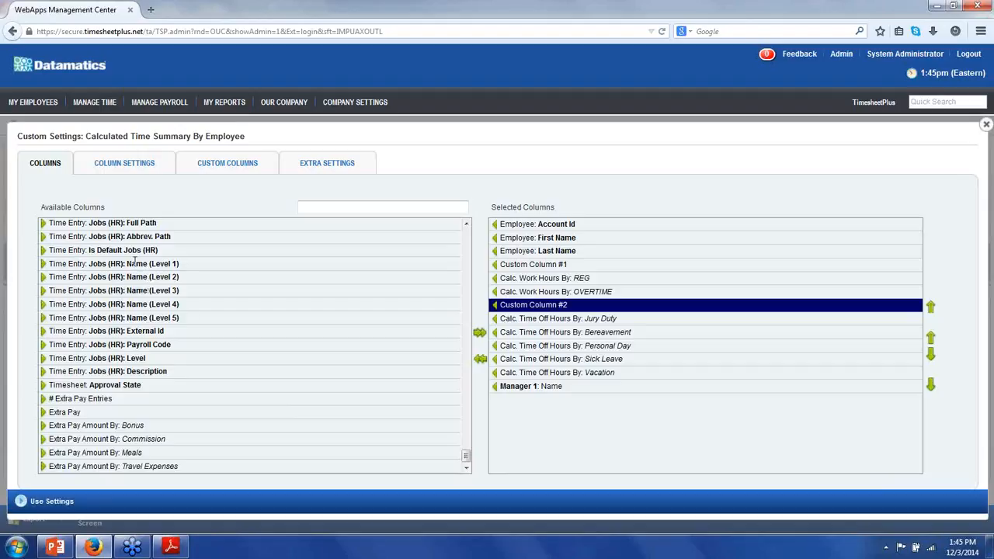
Review the column settings, checking Custom Column #2's format and alignment choices and which columns are marked for export.
left_click(107, 170)
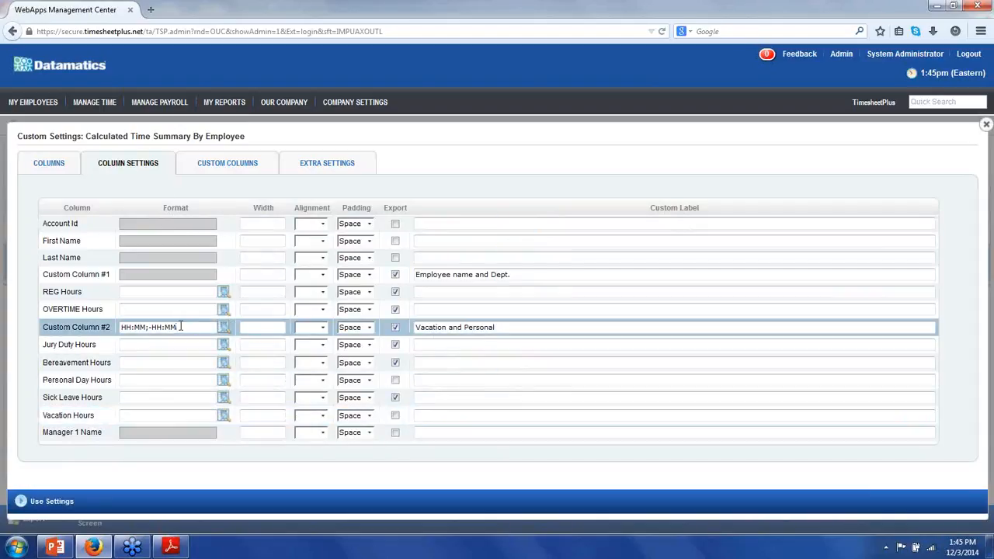
left_click_drag(180, 327, 121, 320)
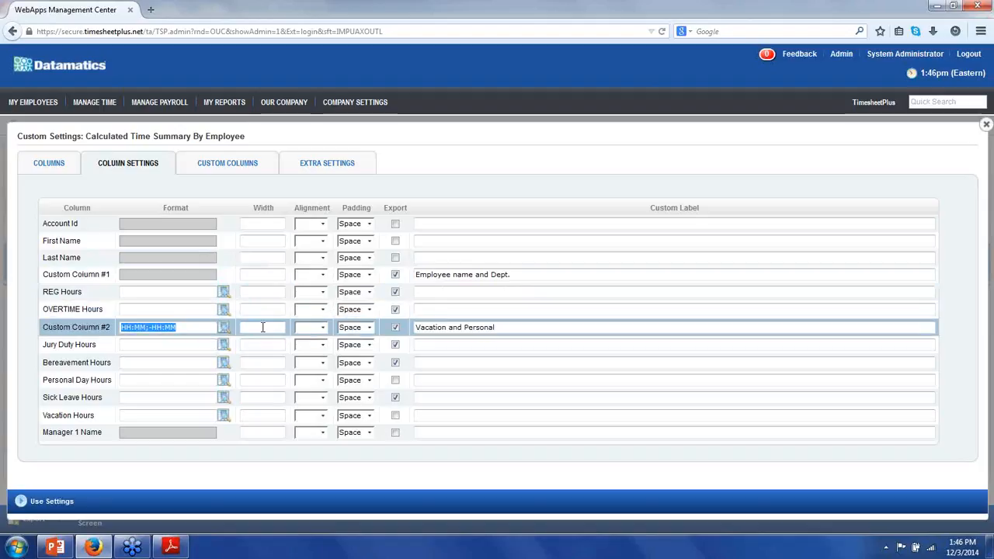
left_click(306, 327)
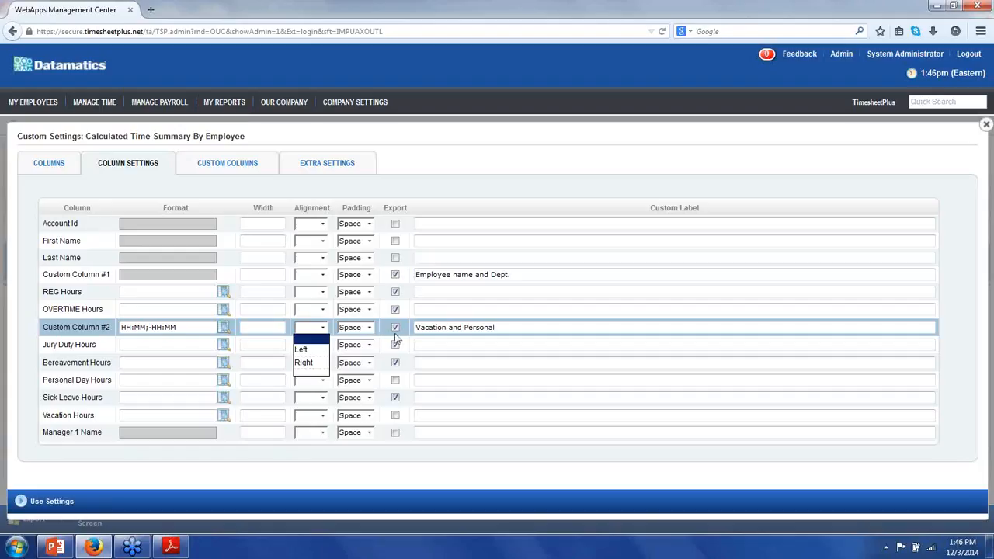
left_click_drag(382, 205, 412, 207)
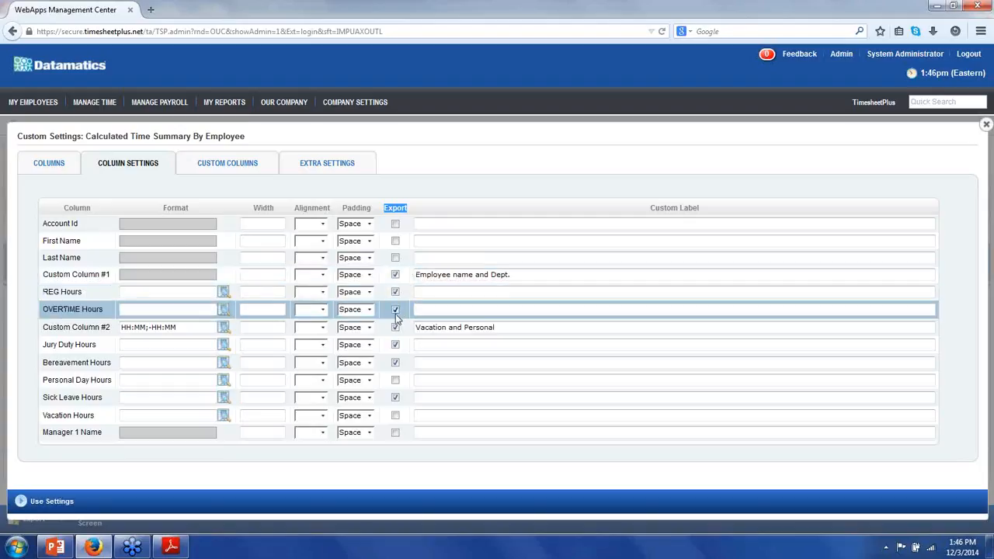
left_click(393, 362)
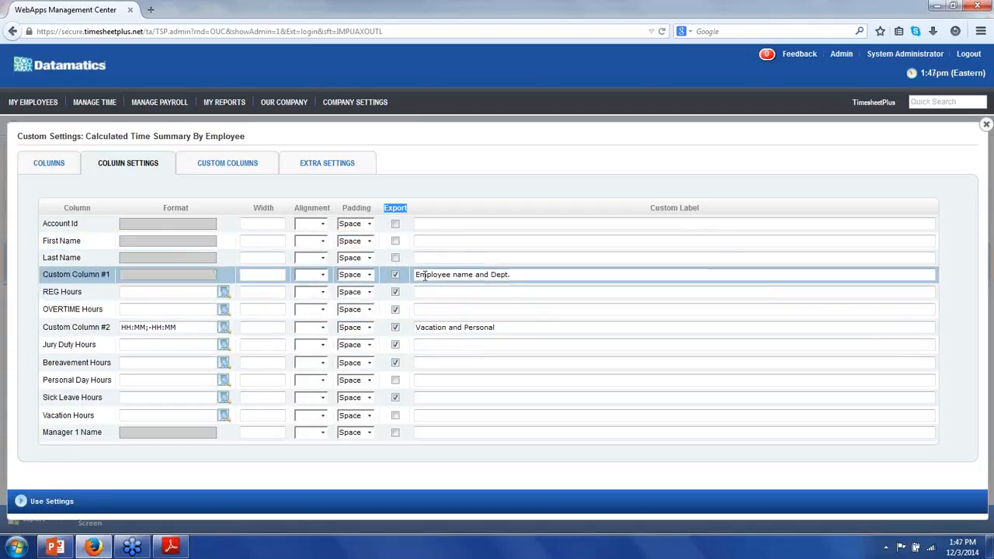
Change Custom Column #1's custom label to "EE Name and Dept.".
left_click(460, 275)
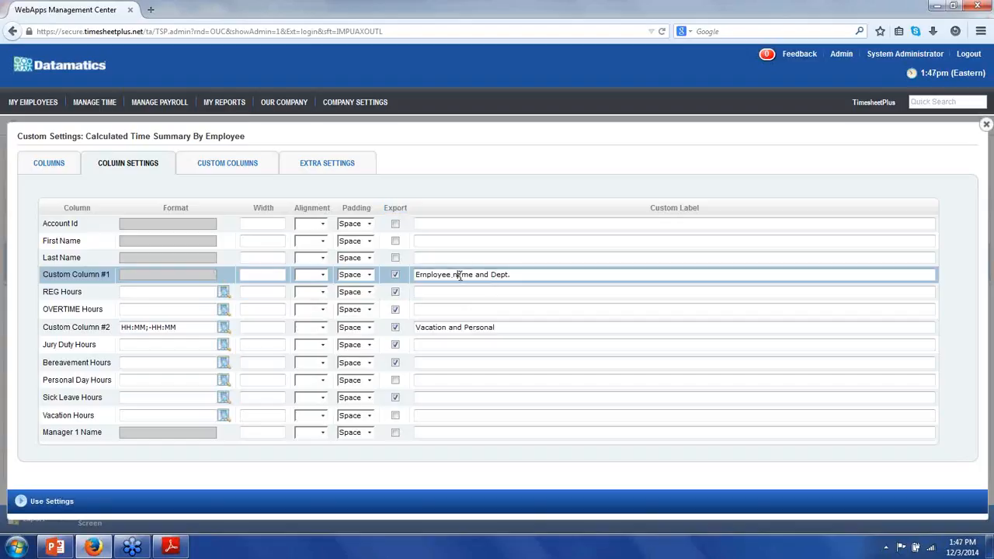
key("BackSpace")
type("N")
left_click(454, 276)
key("BackSpace")
key("BackSpace")
key("BackSpace")
key("BackSpace")
key("BackSpace")
key("BackSpace")
key("BackSpace")
key("BackSpace")
key("BackSpace")
left_click(451, 291)
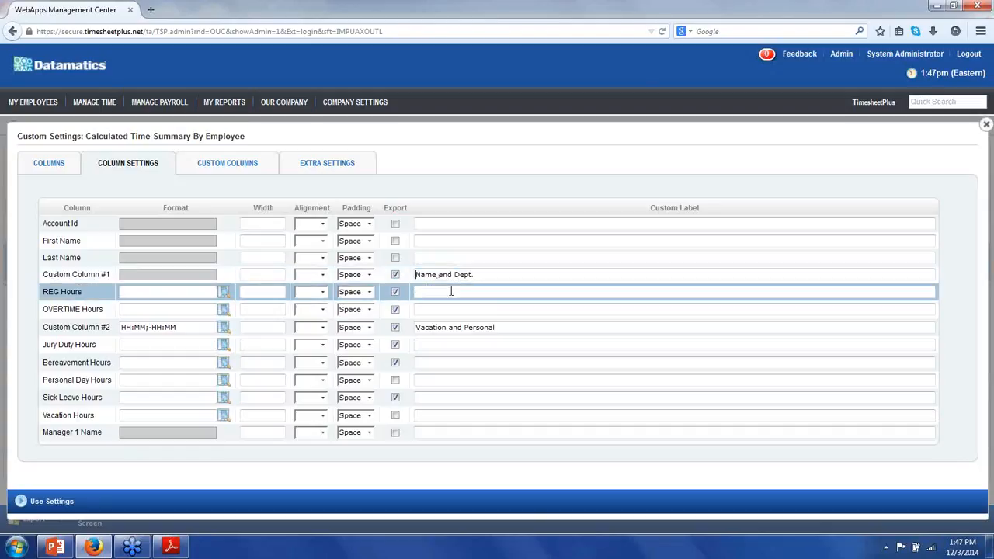
type("EE")
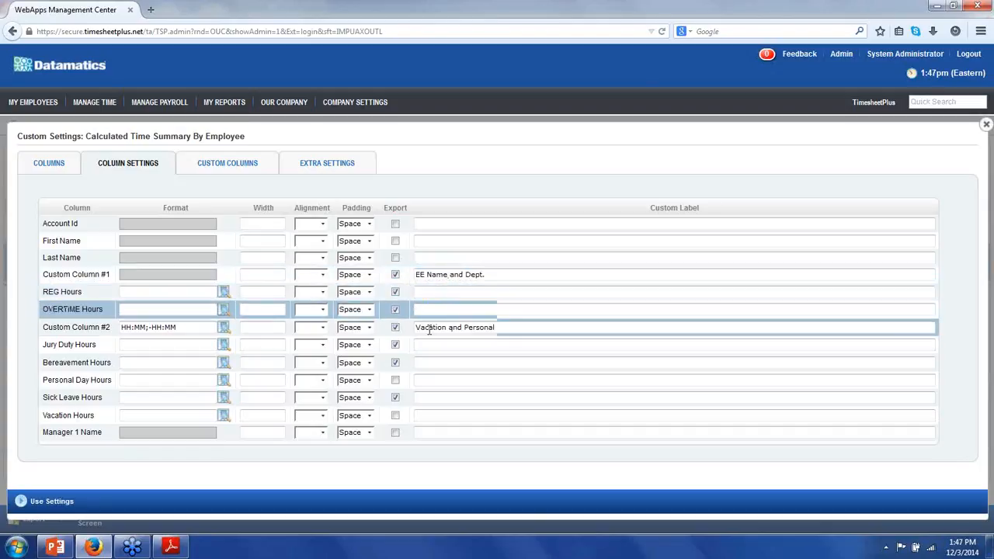
Shorten Custom Column #2's custom label to "Vac and Personal".
left_click(444, 327)
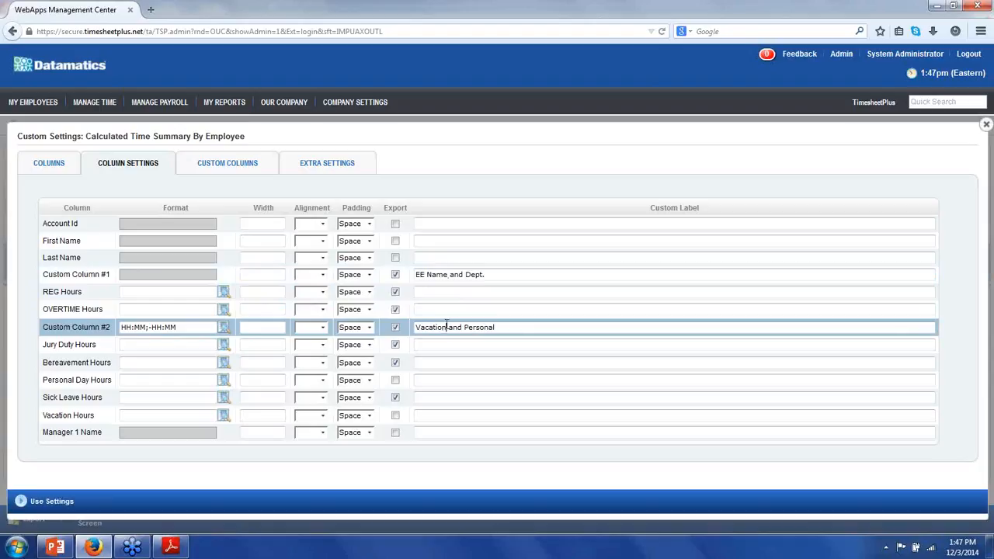
key("BackSpace")
key("BackSpace")
key("BackSpace")
key("BackSpace")
key("BackSpace")
key("BackSpace")
key("BackSpace")
key("BackSpace")
key("BackSpace")
key("BackSpace")
type("sonal")
Check the header/footer display choices in the extra export settings and apply the custom settings to the report.
left_click(313, 166)
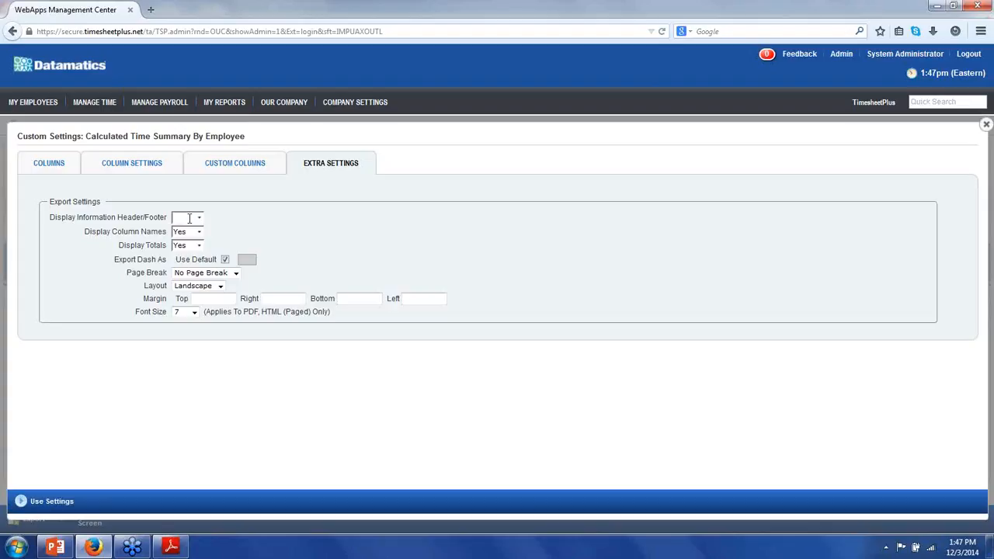
left_click(188, 218)
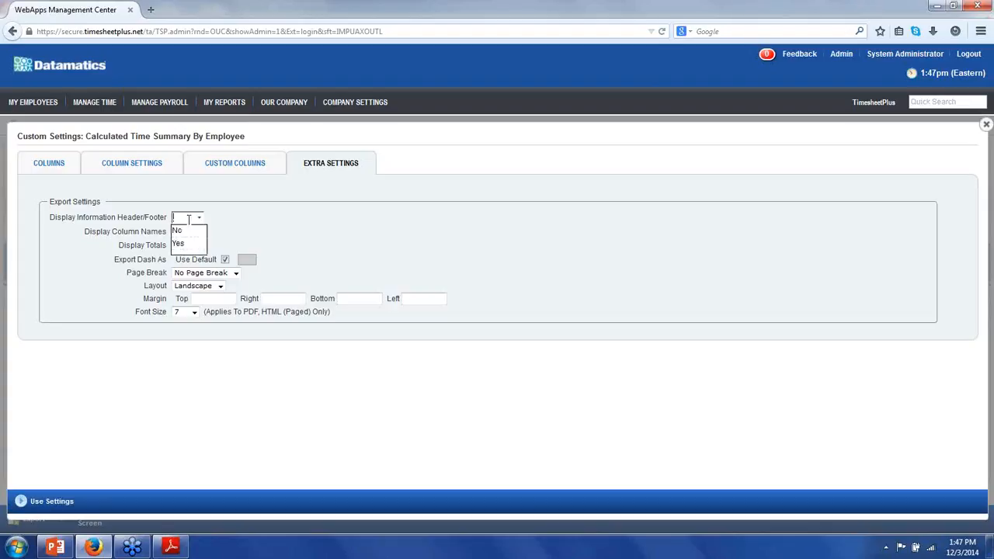
left_click(242, 218)
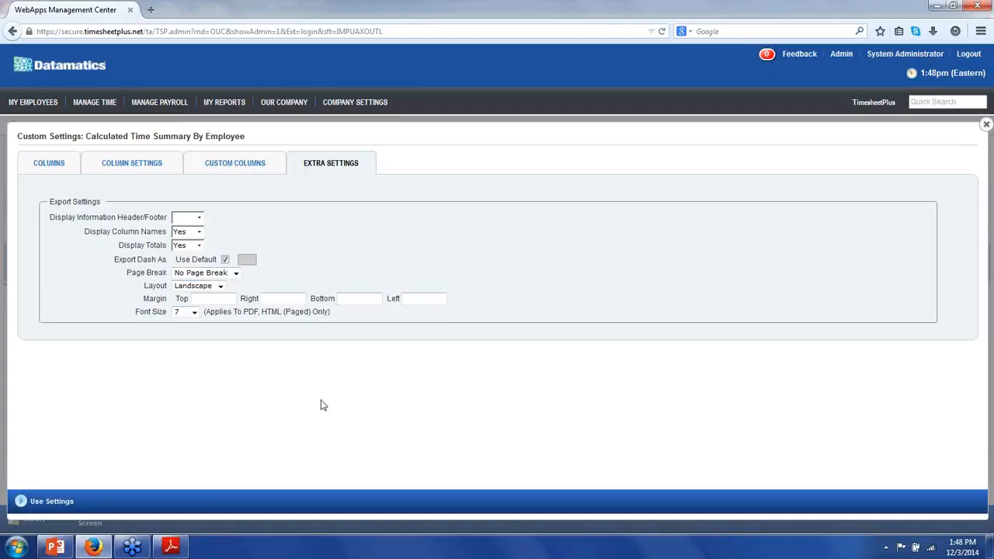
left_click(34, 506)
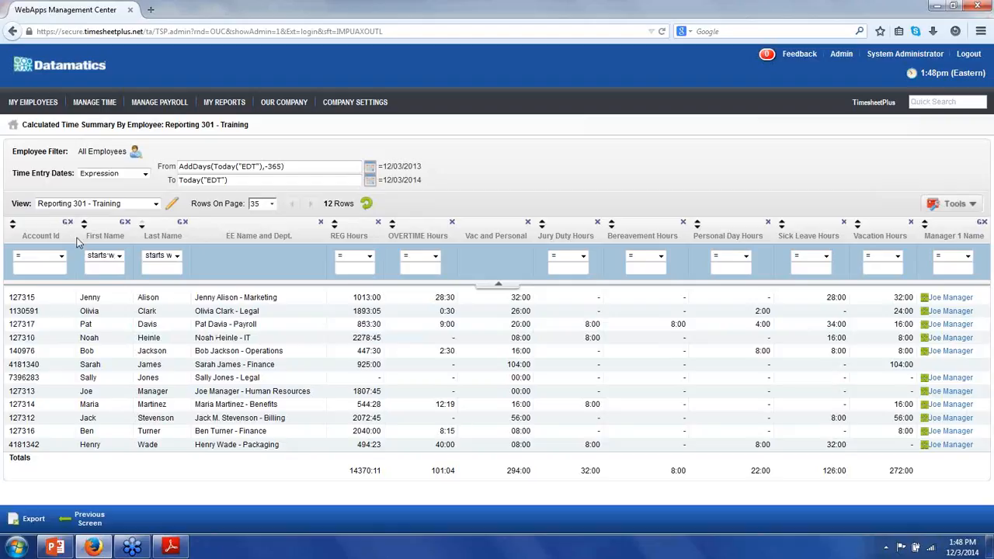
Examine the EE Name and Dept. column and compare one employee's Vac and Personal value with the Personal Day and Vacation hours.
left_click(150, 237)
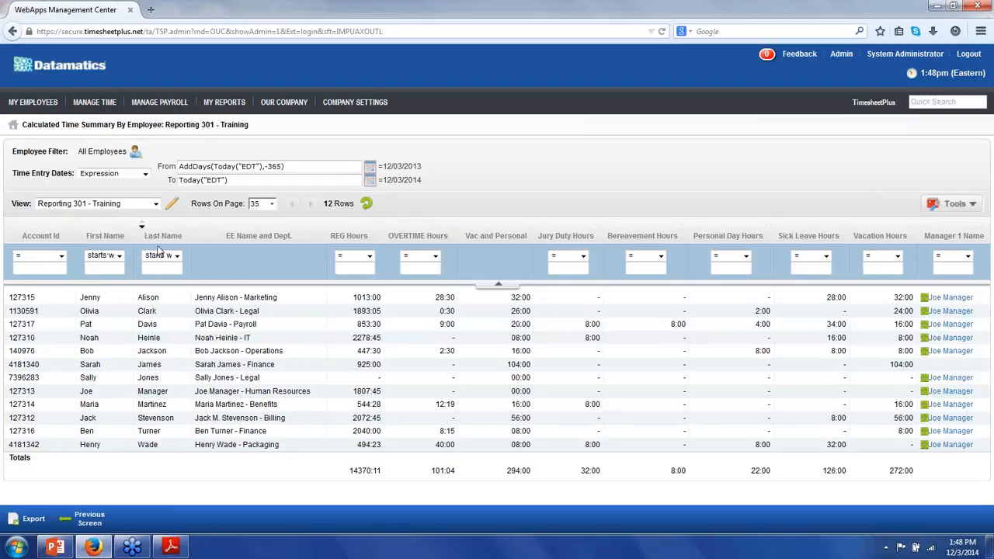
left_click_drag(226, 235, 293, 237)
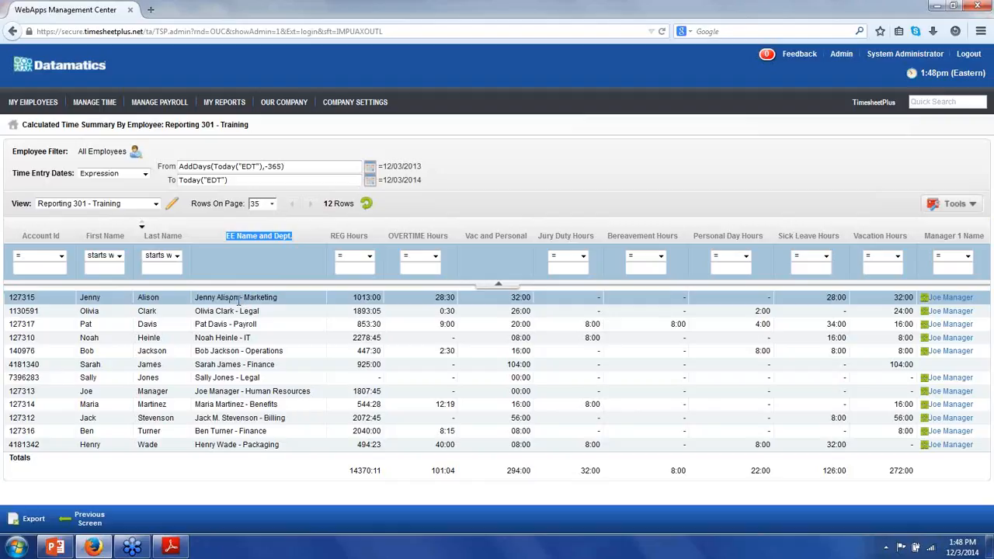
left_click(469, 238)
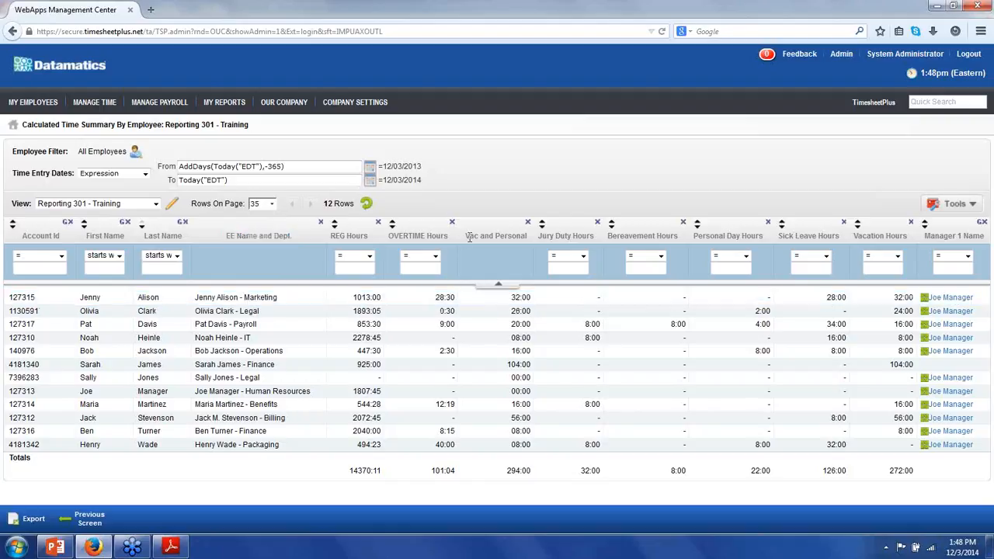
left_click_drag(469, 238, 528, 243)
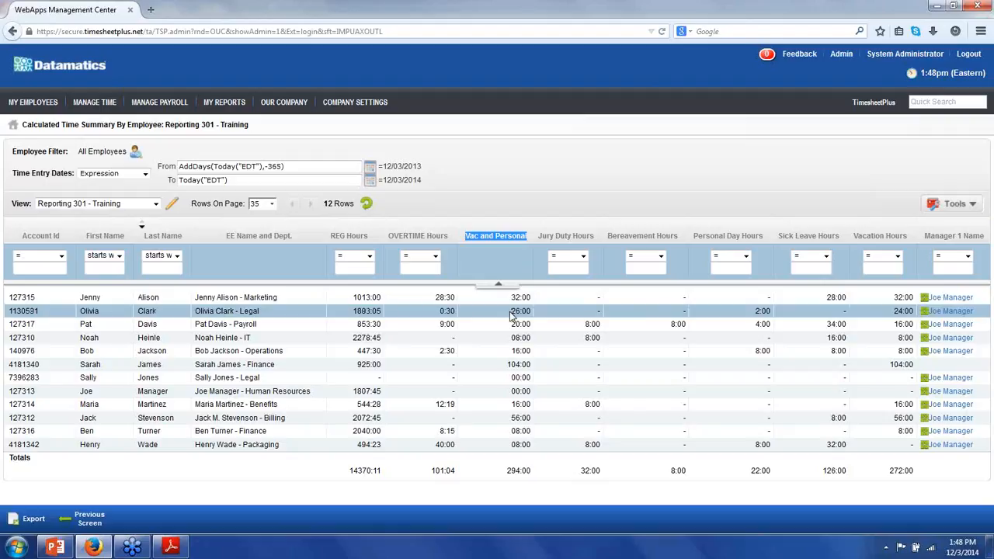
left_click_drag(510, 311, 530, 310)
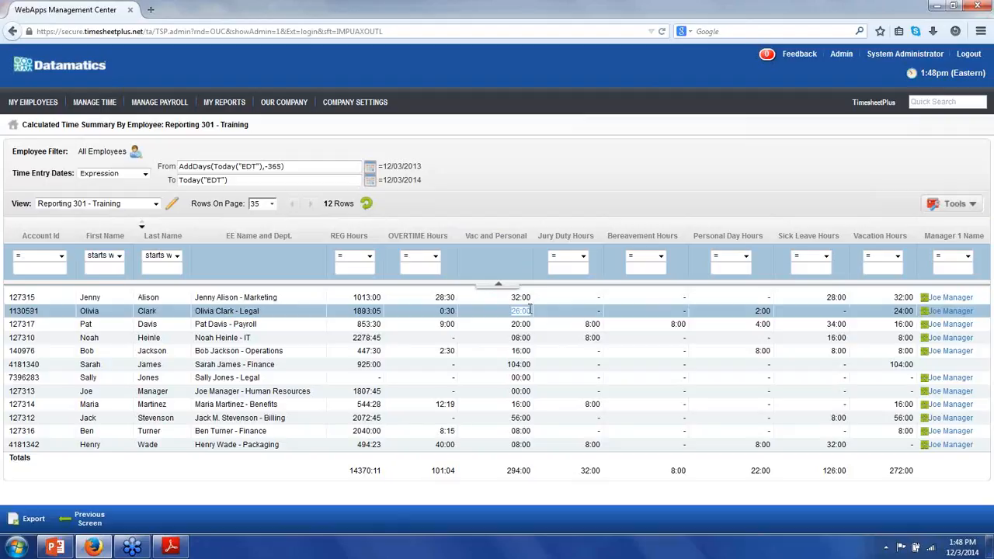
left_click_drag(531, 311, 763, 309)
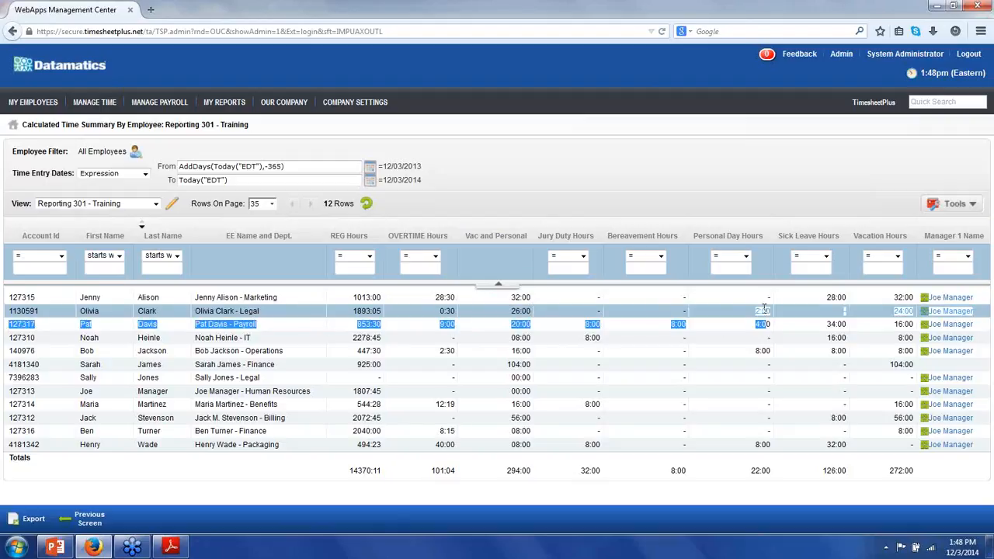
left_click(764, 309)
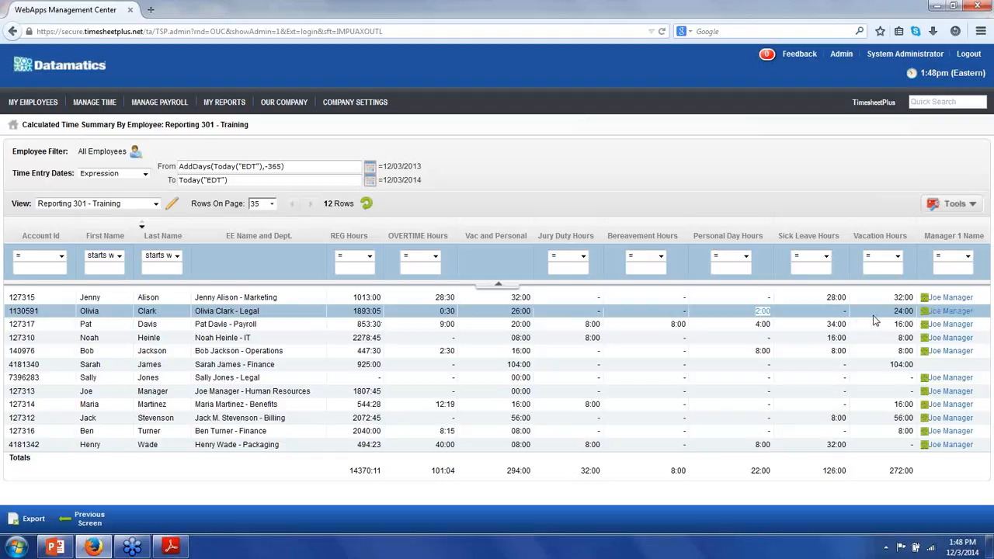
left_click_drag(883, 311, 913, 308)
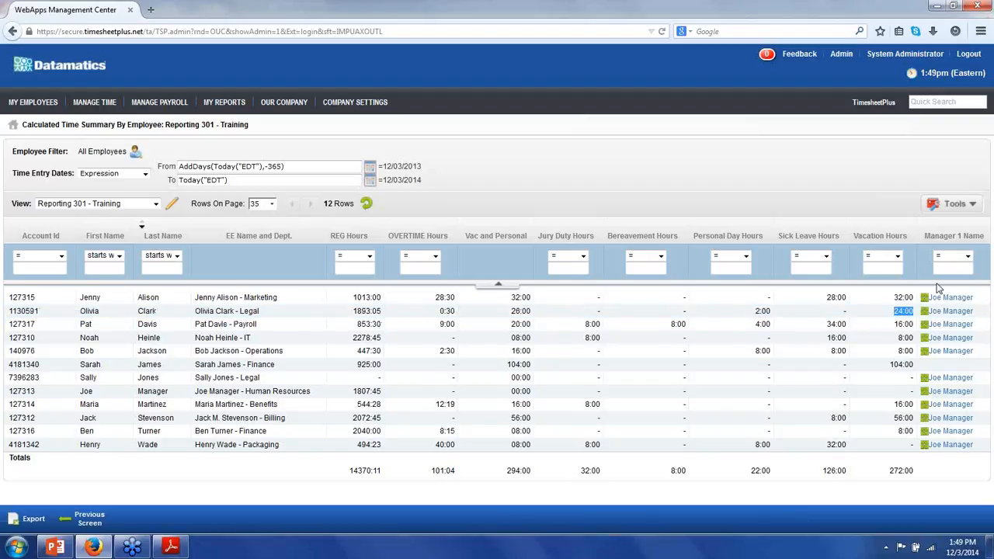
Save the report settings as a new copy named "Reporting 301 - Test1".
left_click(955, 208)
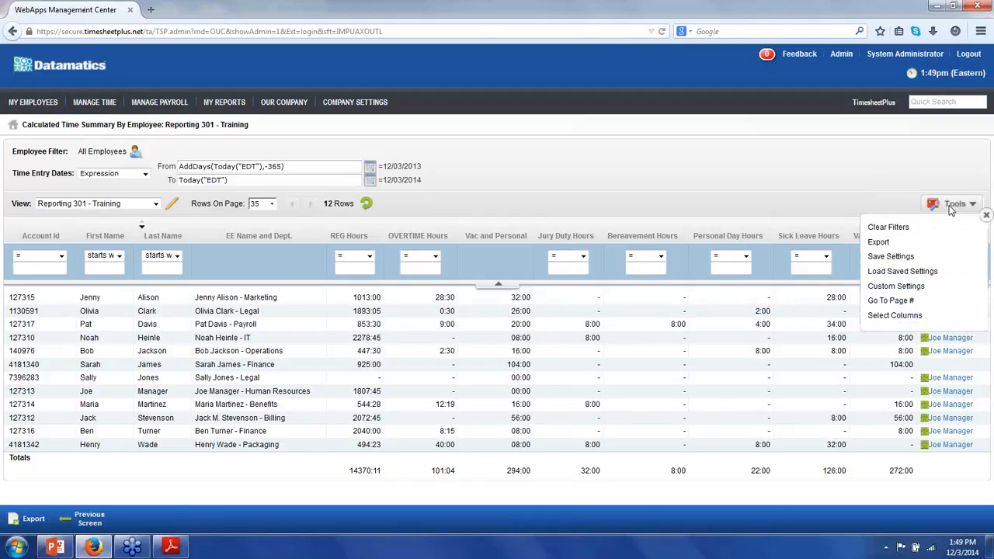
left_click(885, 256)
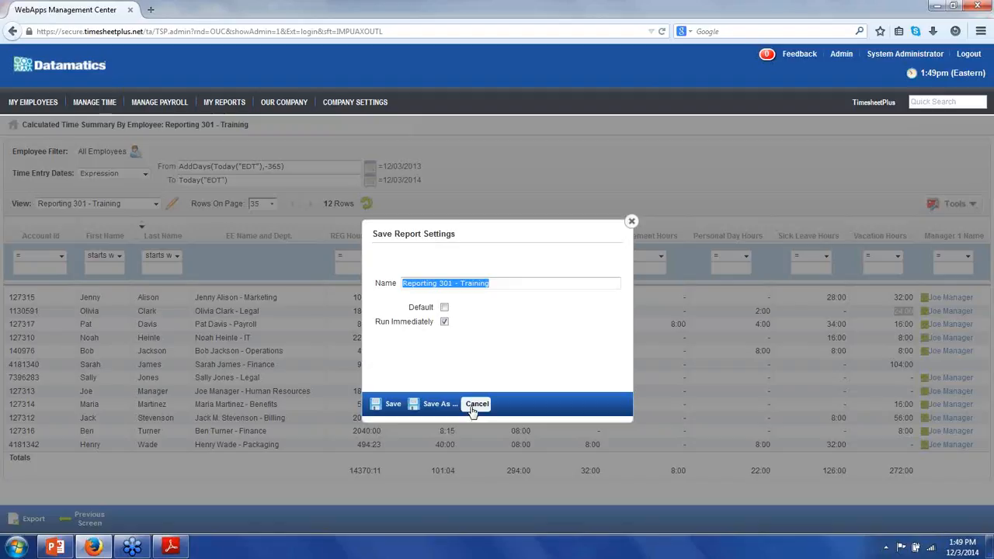
left_click(492, 284)
key("BackSpace")
key("BackSpace")
key("BackSpace")
key("BackSpace")
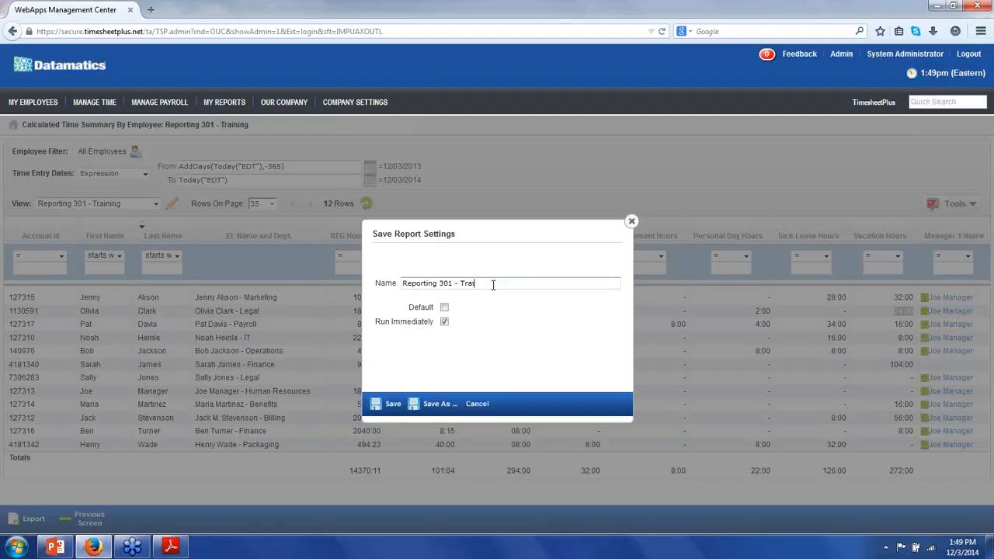
key("BackSpace")
key("BackSpace")
key("BackSpace")
key("BackSpace")
type("Test1")
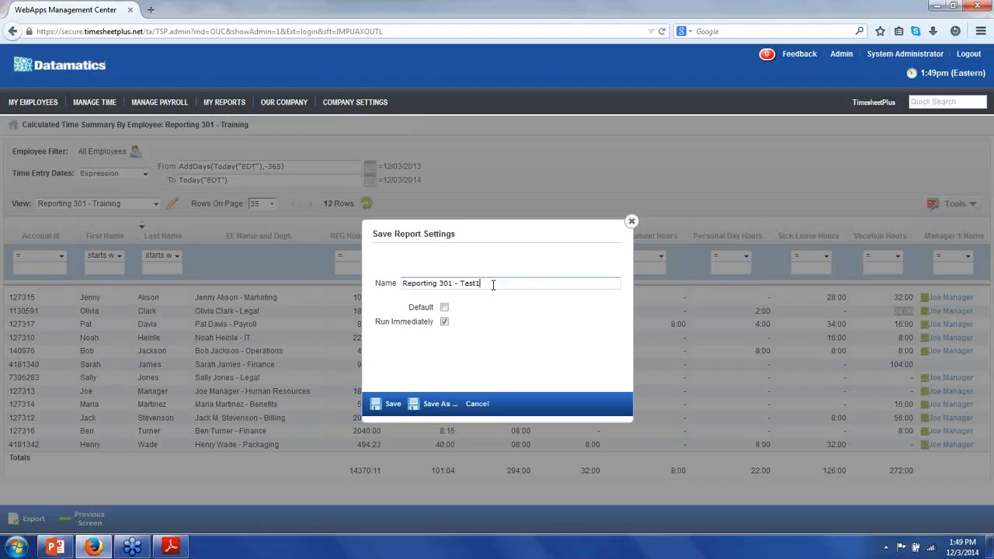
left_click(432, 403)
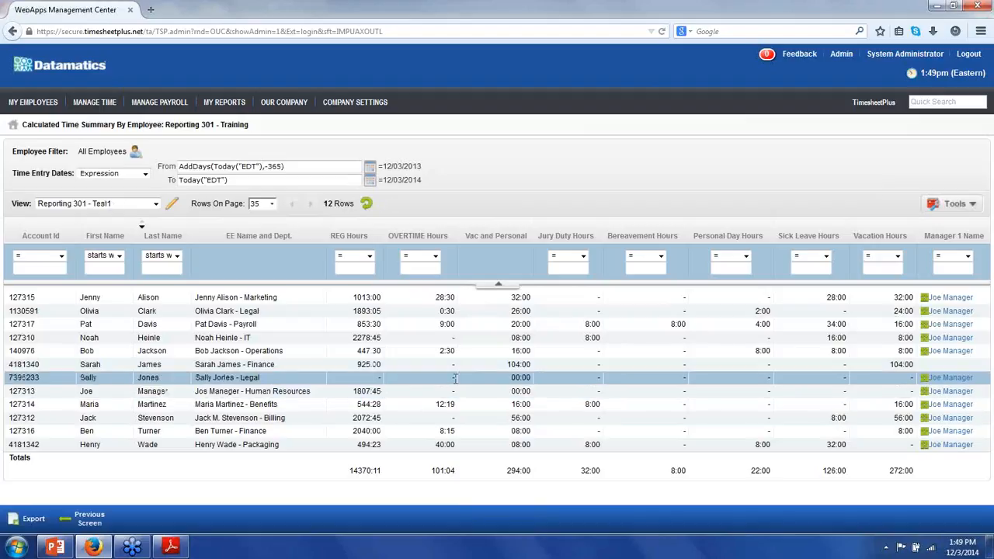
Export the report as a PDF file, closing the PDF viewer and the export dialog when done.
left_click(948, 208)
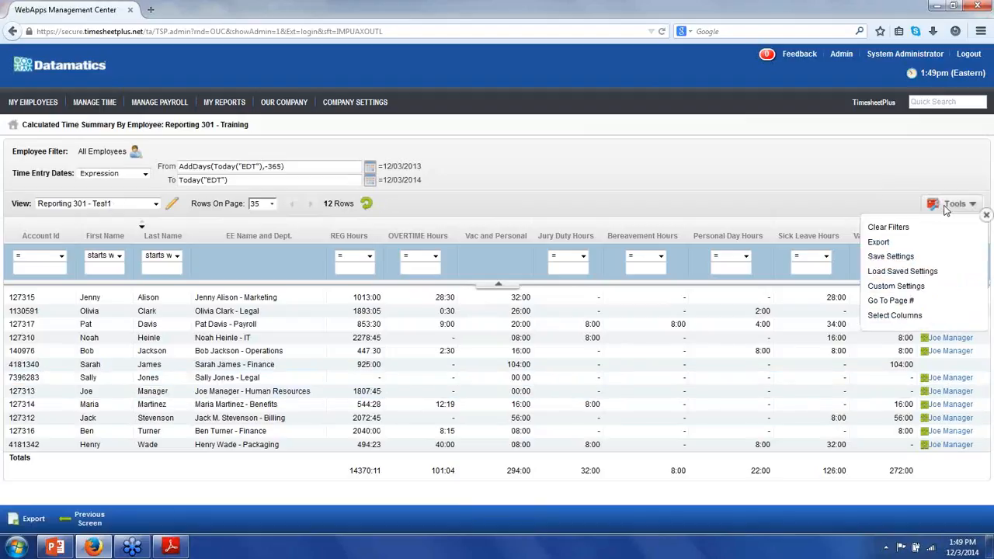
left_click(878, 241)
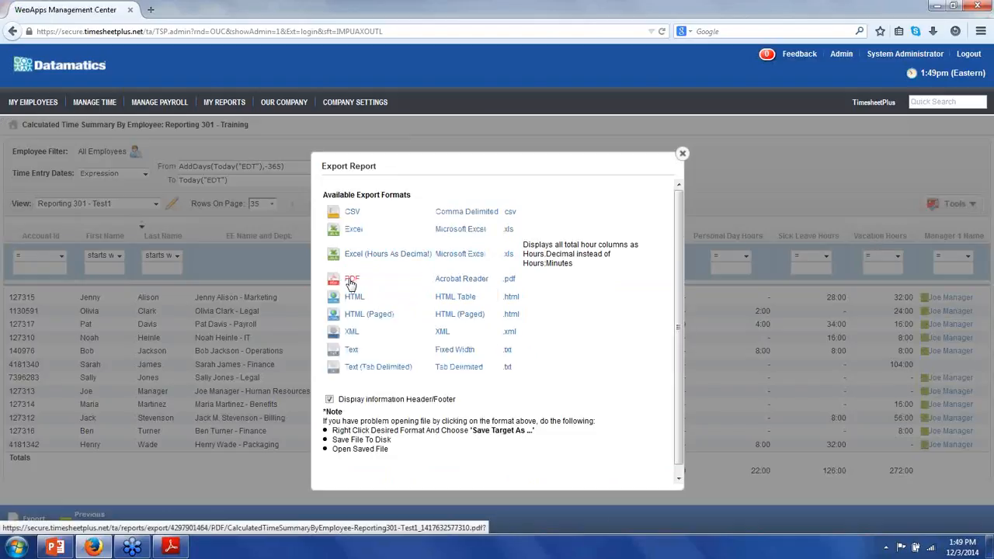
left_click(351, 281)
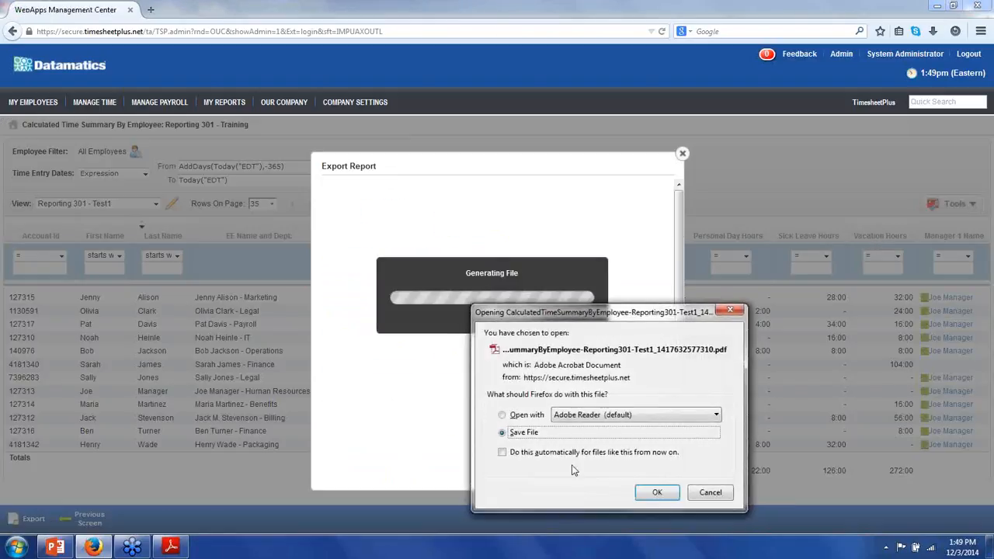
left_click(638, 489)
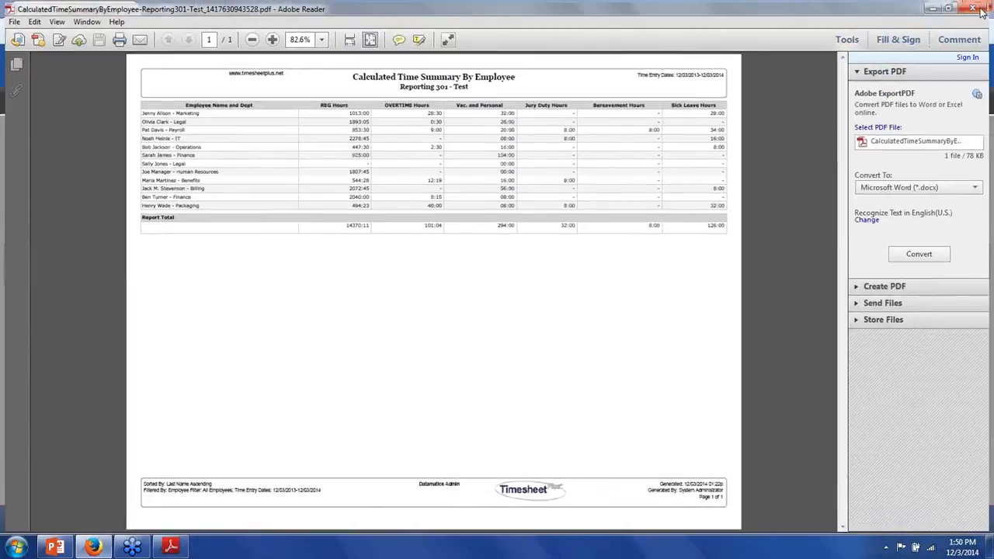
left_click(980, 12)
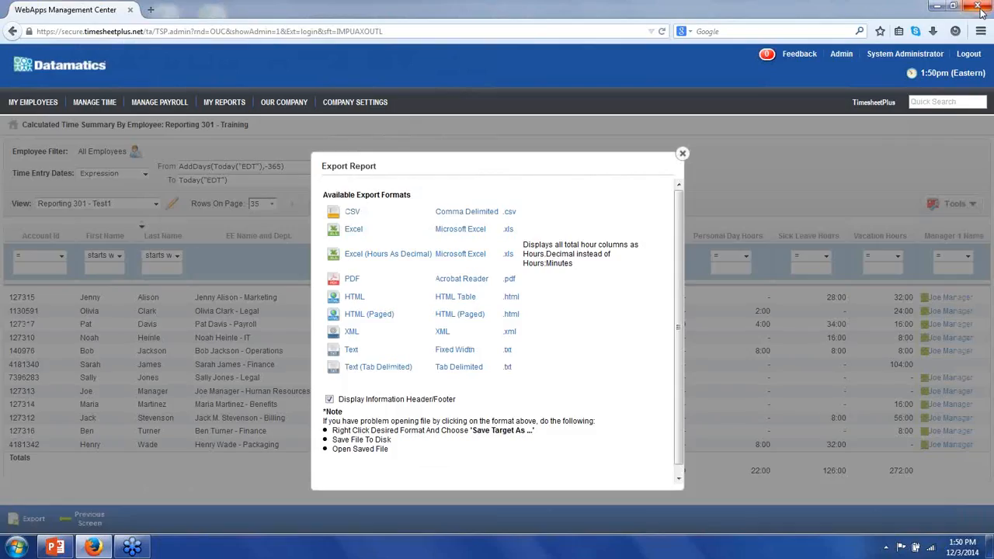
left_click(679, 157)
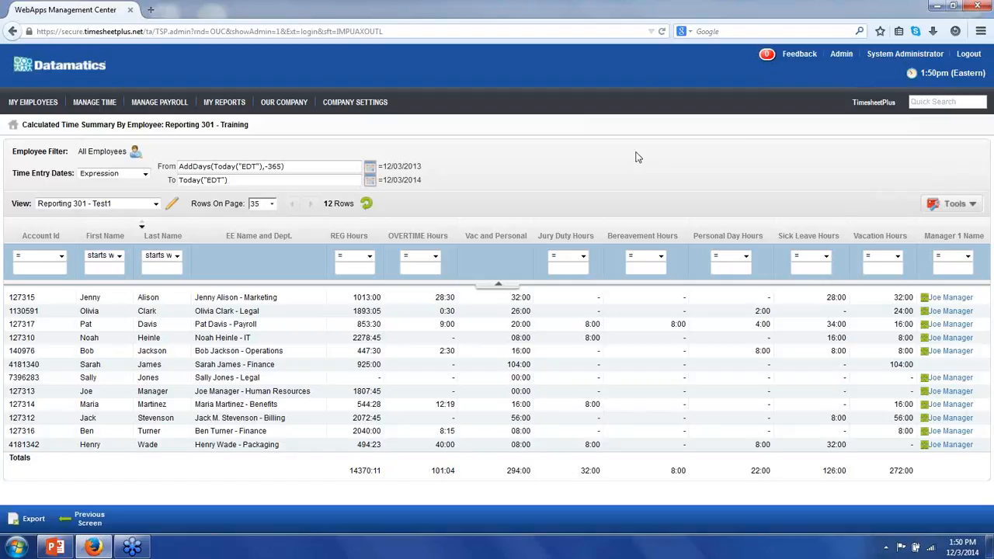
Start a new email configuration for the saved report Reporting 301 - Test1.
left_click(221, 105)
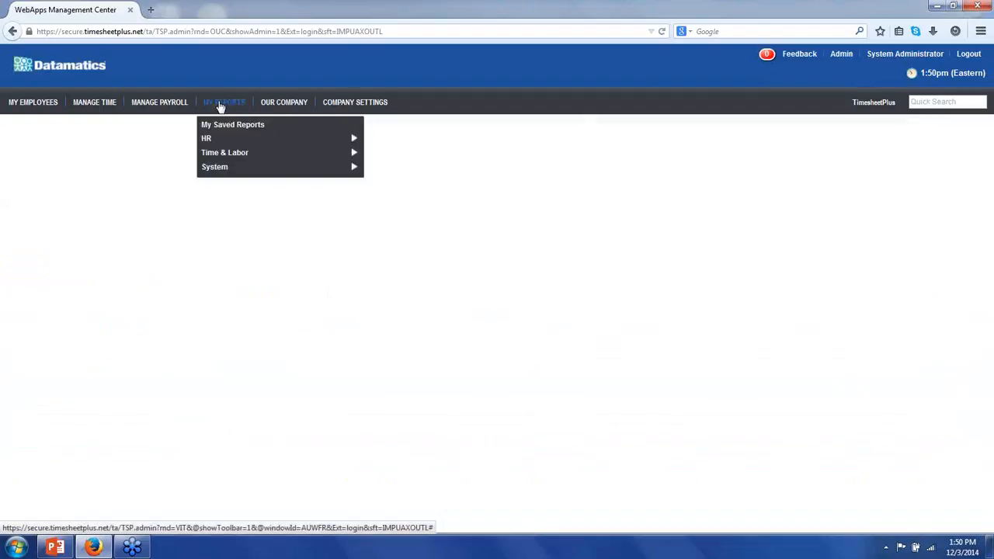
left_click(206, 125)
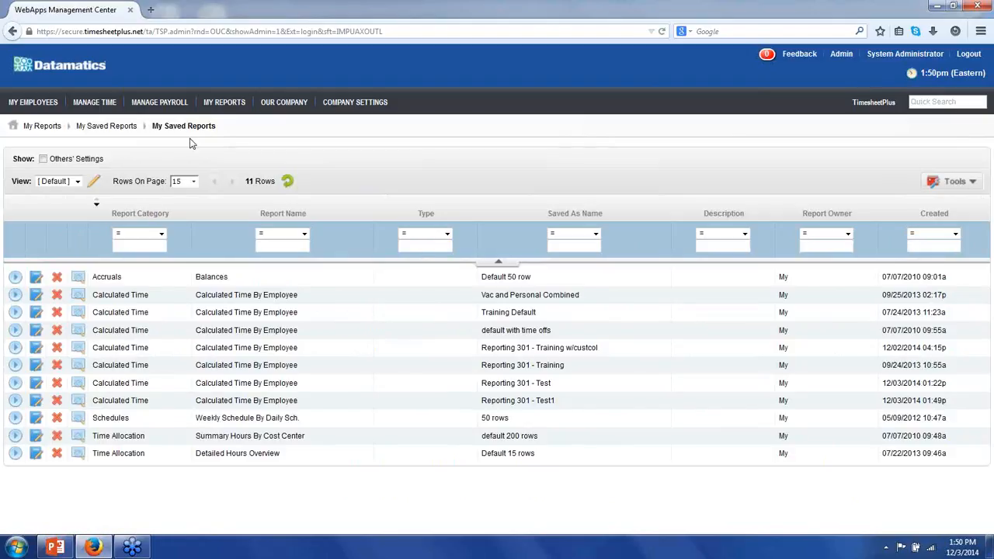
left_click(79, 401)
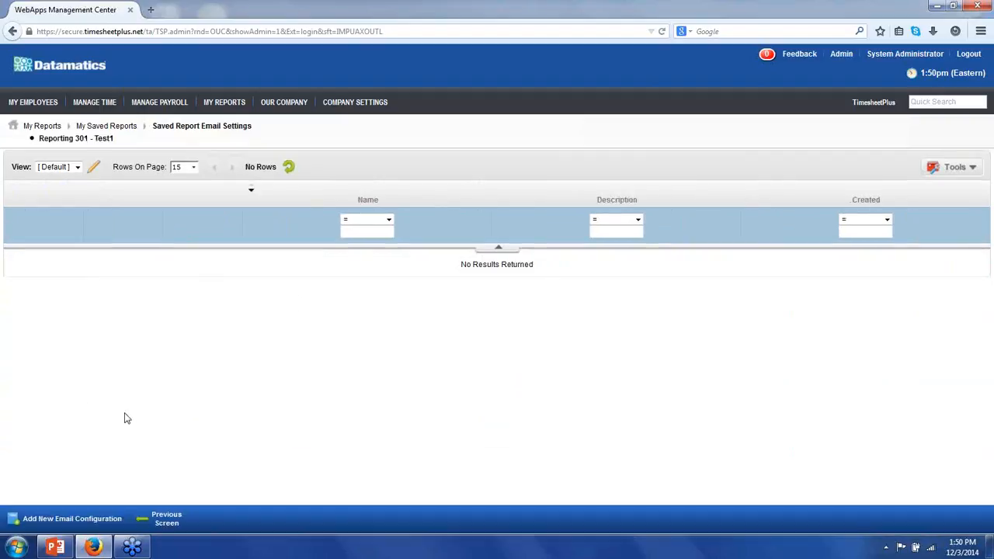
left_click(41, 519)
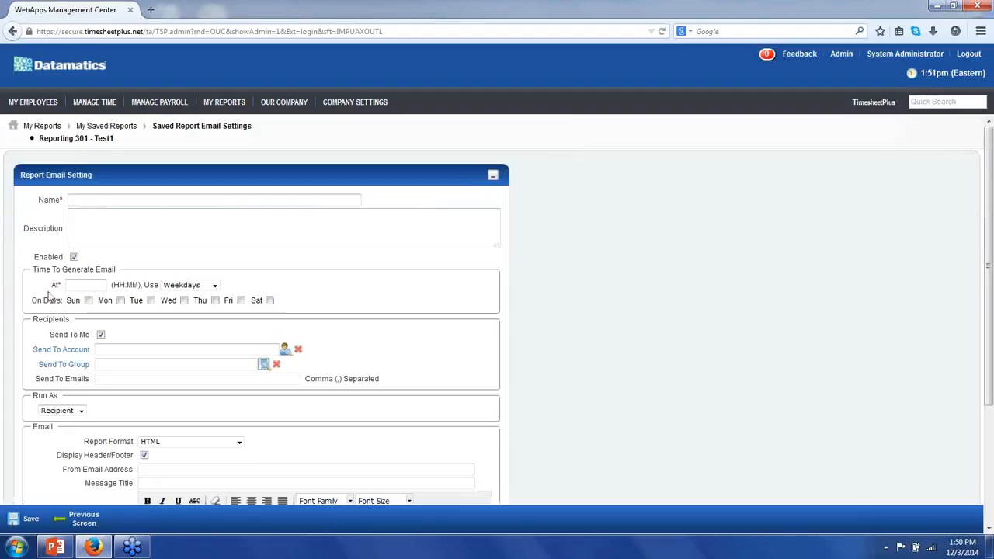
Name the email setting "test" and schedule it for 5:00a on Monday and Friday.
left_click(80, 201)
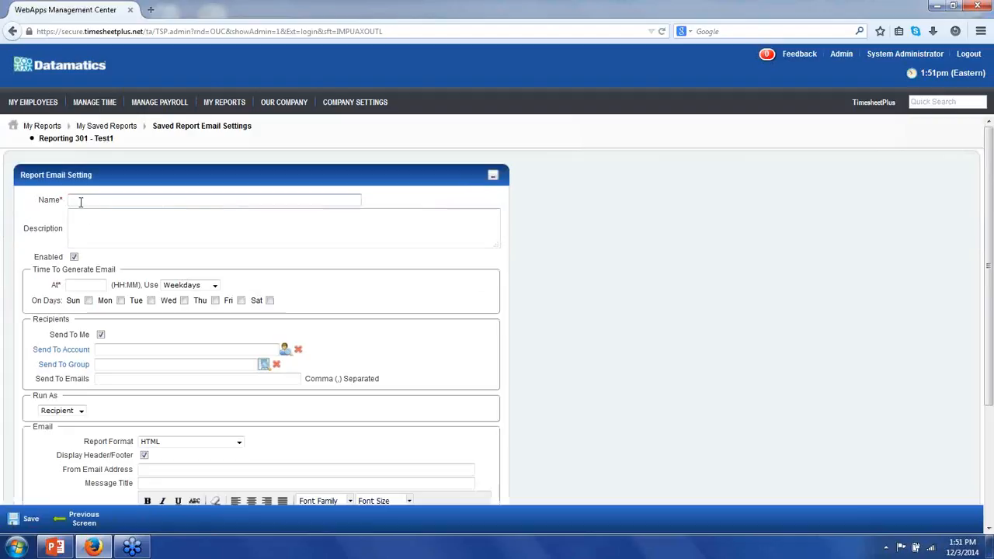
type("test")
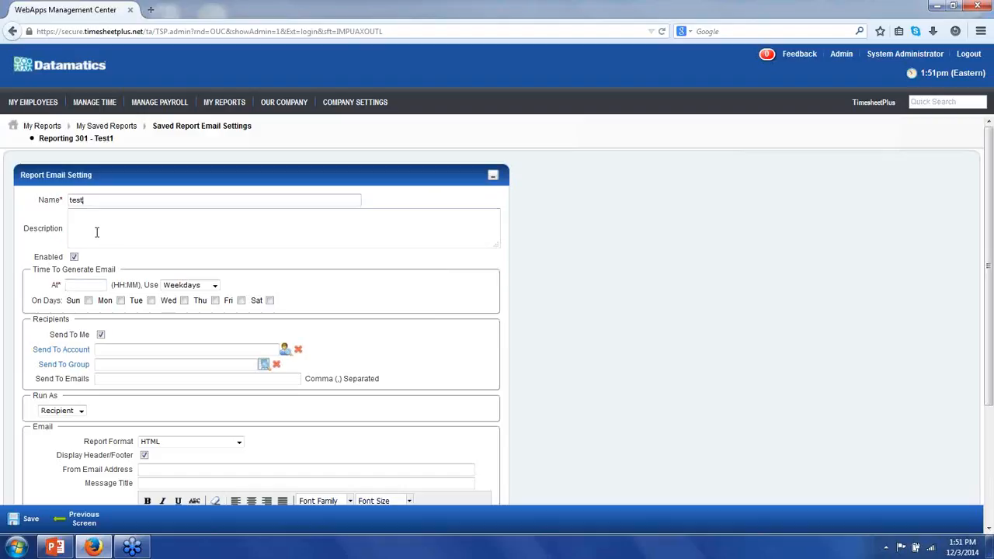
left_click(82, 284)
type("500")
key("Tab")
left_click(121, 300)
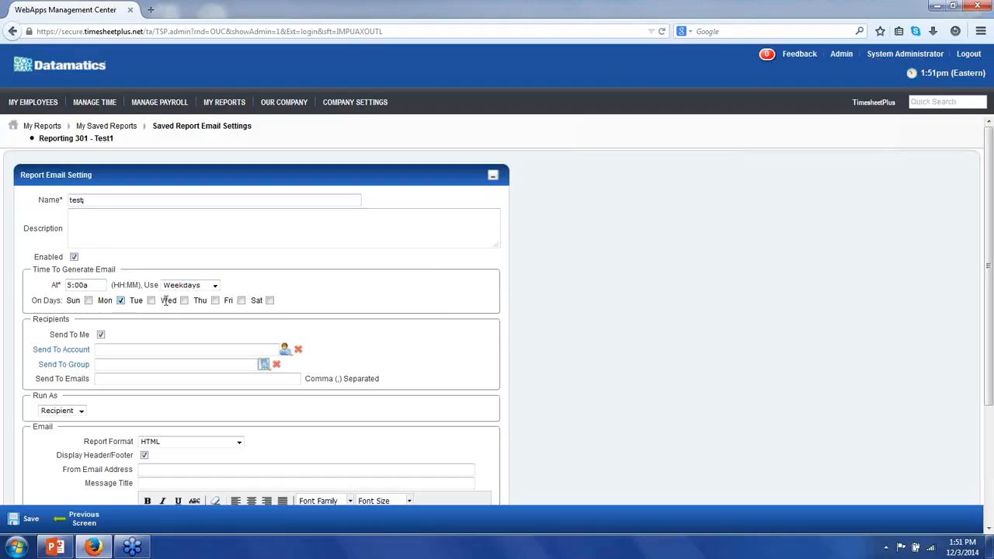
left_click(242, 301)
left_click_drag(36, 379, 89, 384)
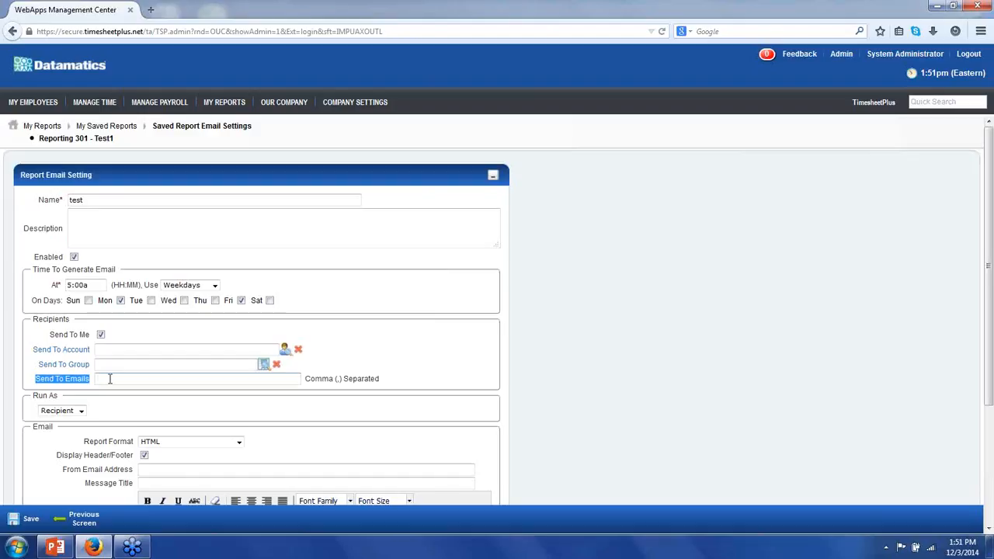
Examine the email setting's Send To Emails field, Run As choices and message body options.
left_click(110, 379)
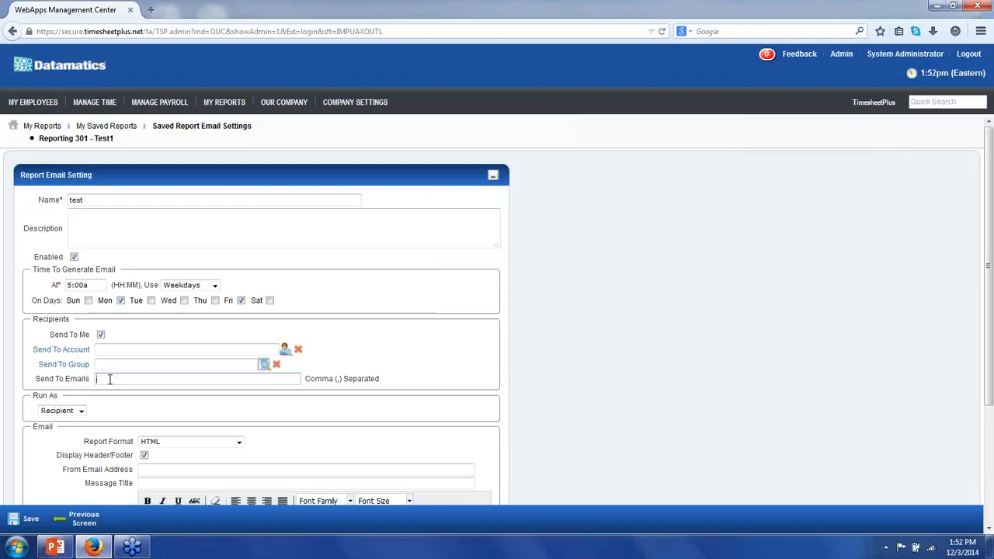
scroll(110, 379, "down", 2)
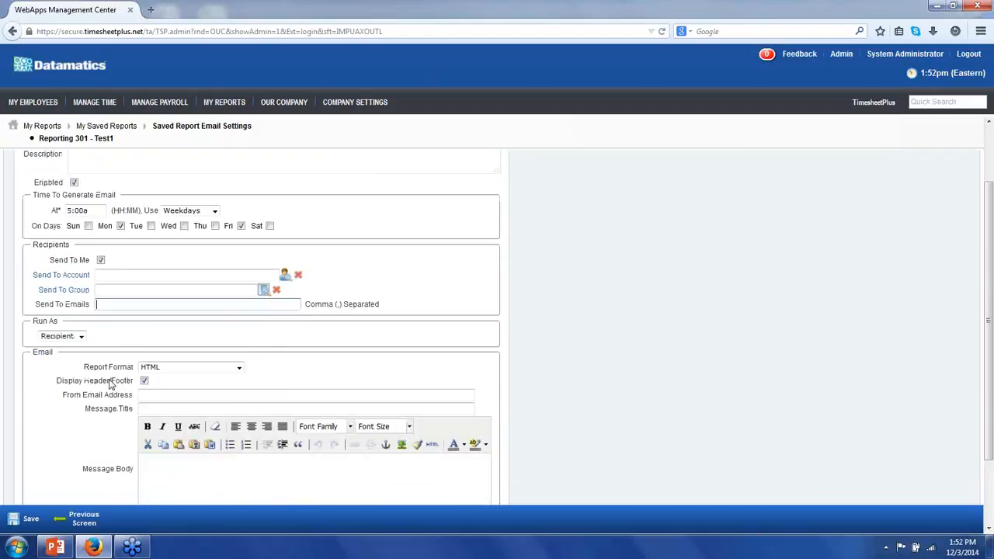
left_click(52, 339)
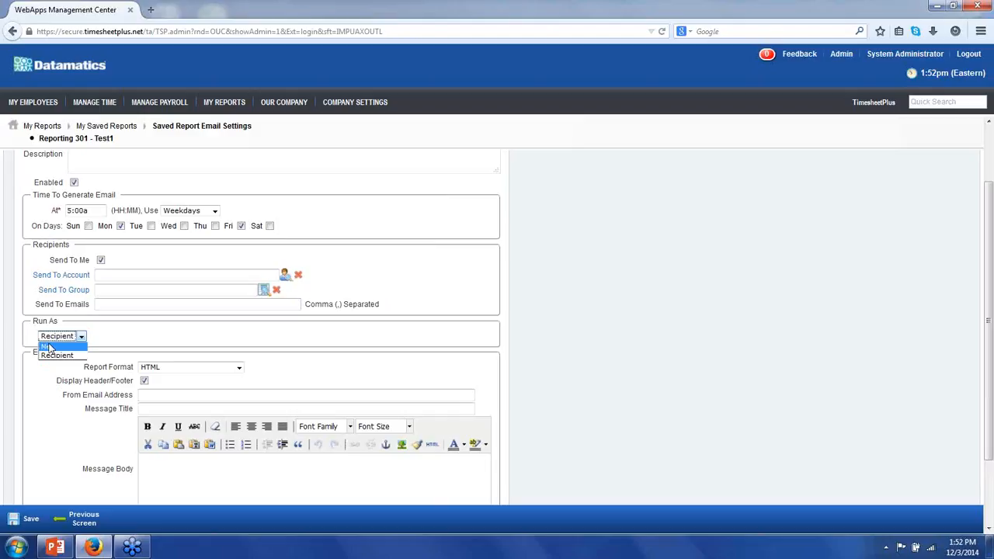
left_click(147, 338)
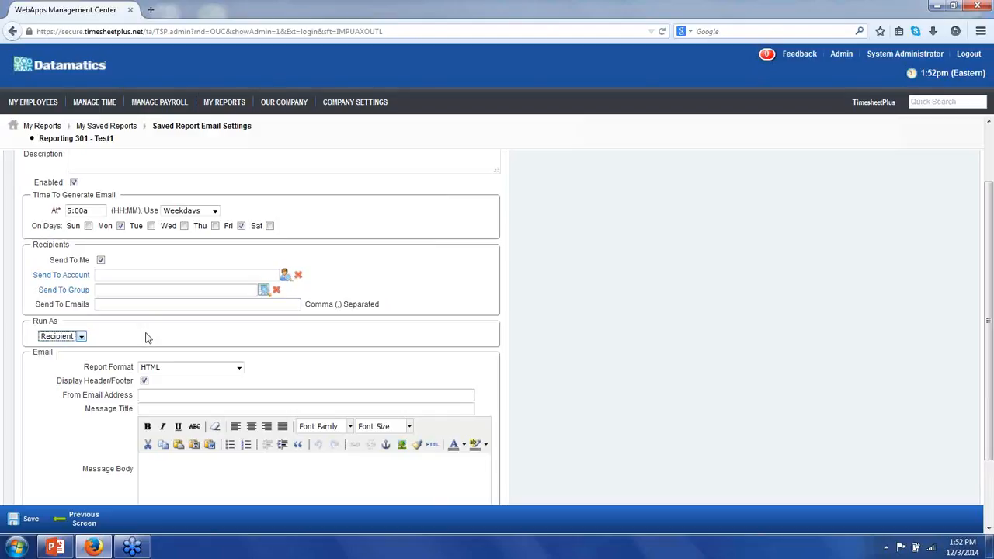
scroll(148, 338, "down", 2)
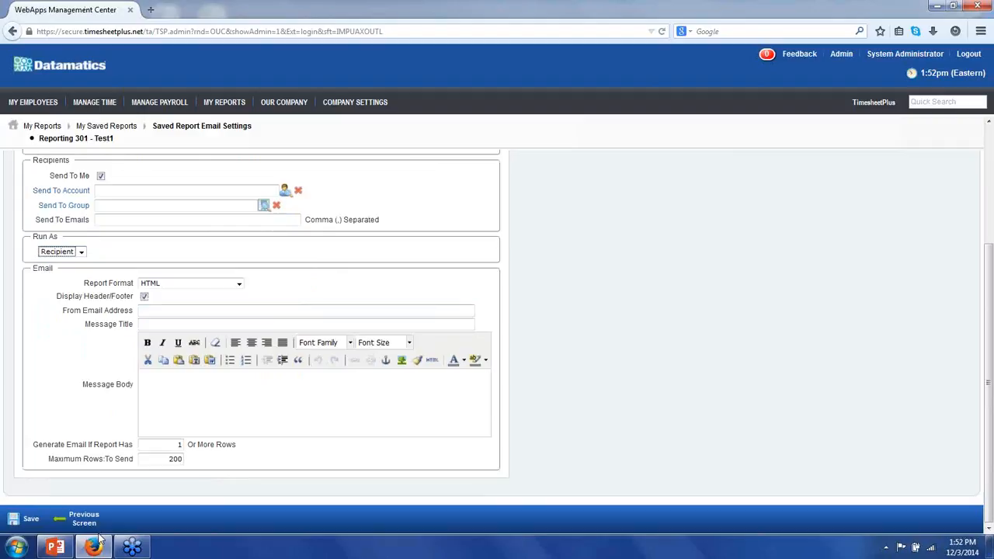
left_click(210, 383)
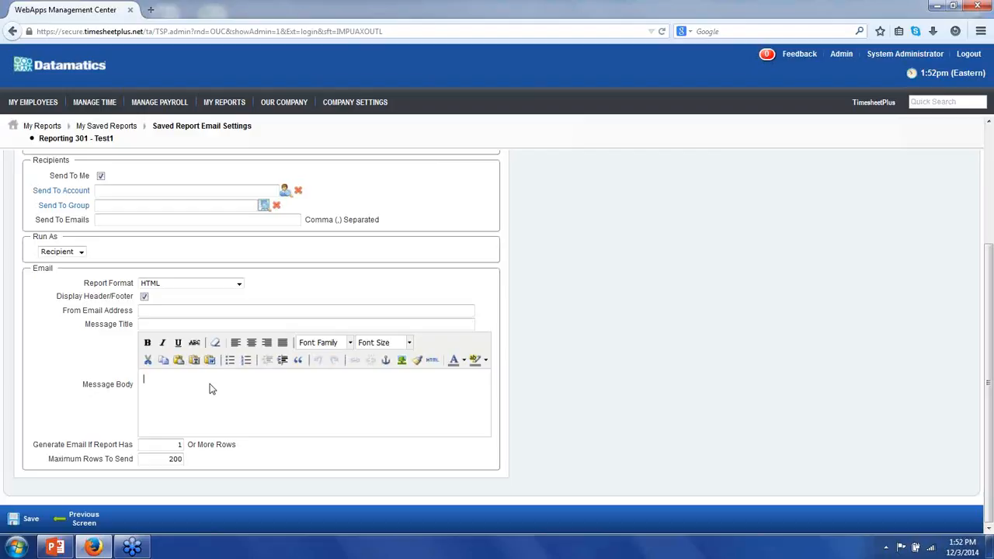
Leave the email configuration without saving and run the saved report Reporting 301 - Test1 from My Saved Reports.
left_click(83, 520)
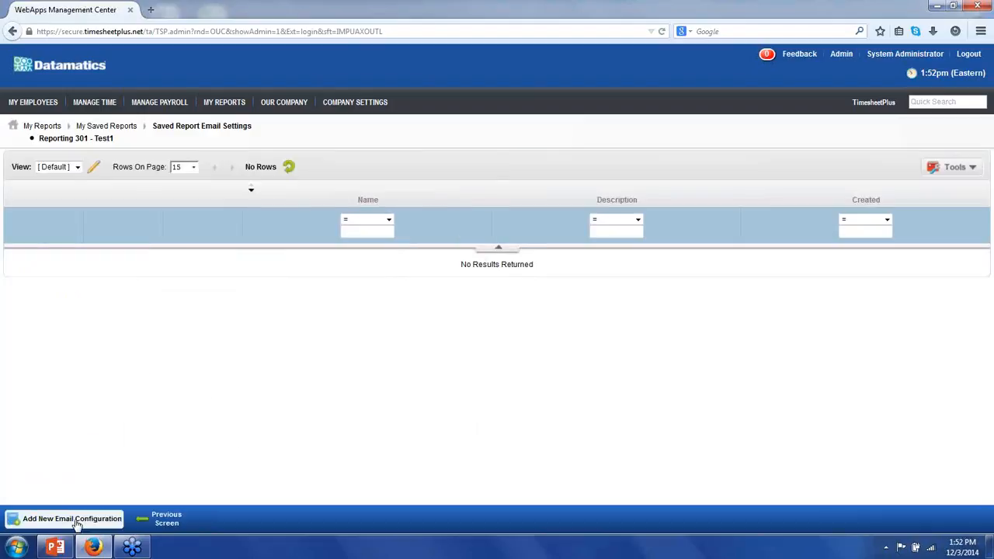
left_click(167, 518)
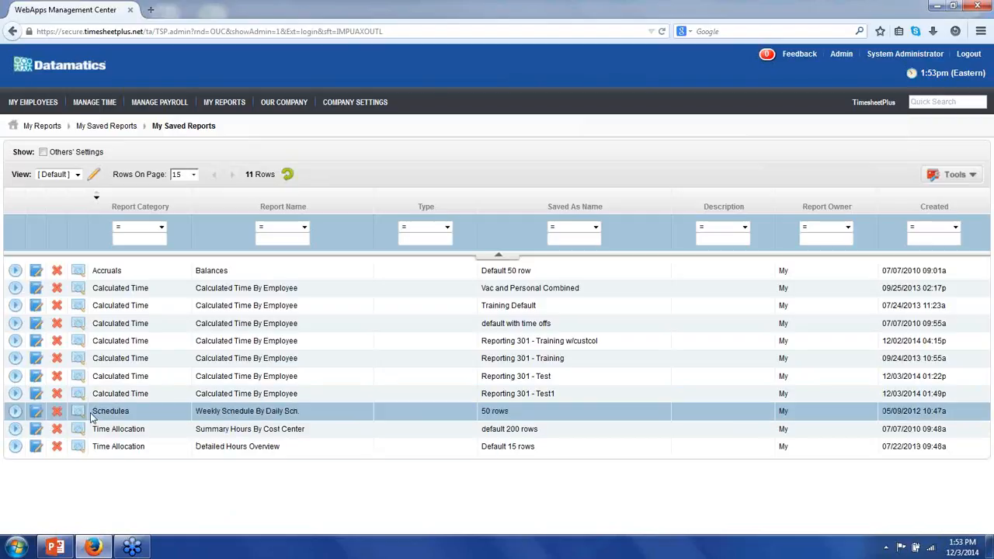
left_click(14, 393)
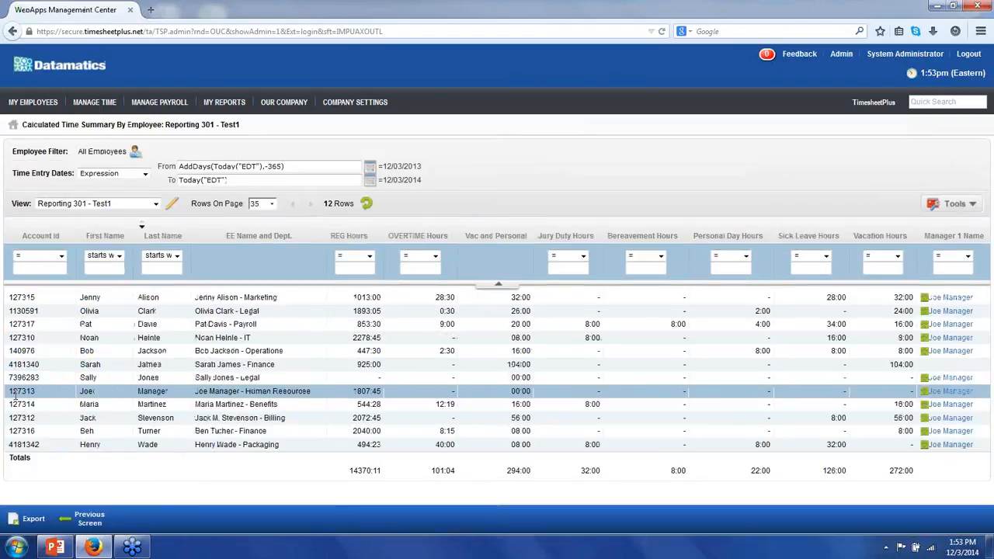
Review the report's selected columns and their column settings, including the custom label of Custom Column #1, in its custom settings.
left_click(954, 204)
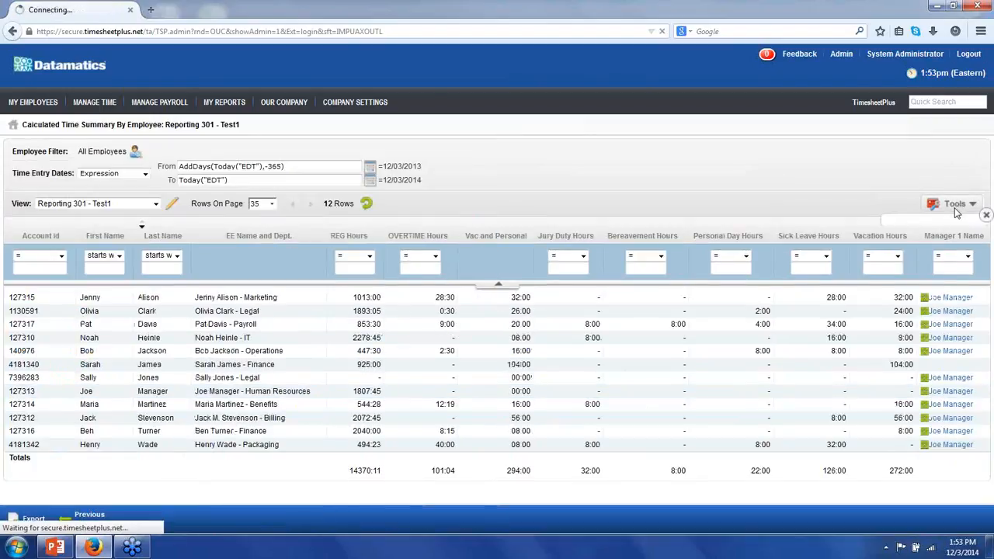
left_click(870, 286)
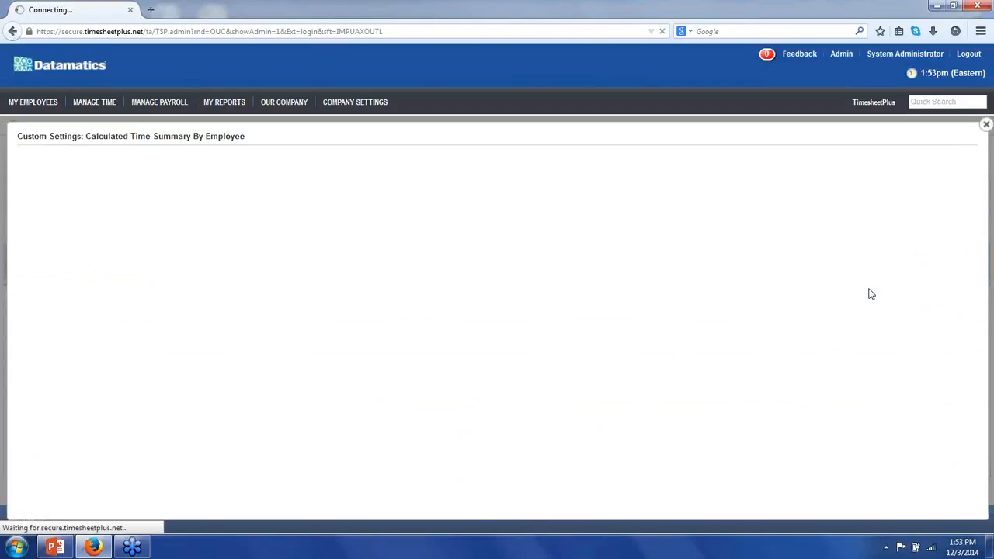
left_click(48, 168)
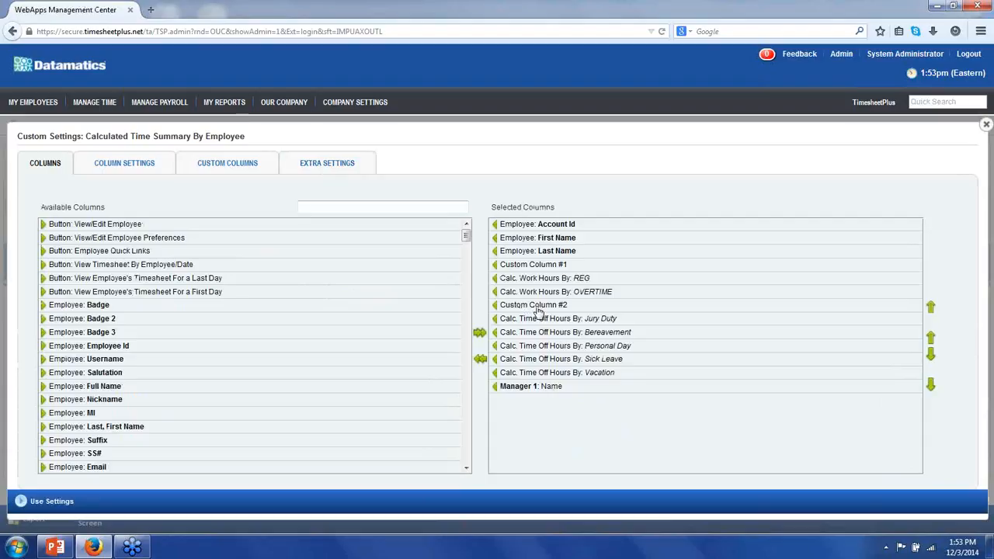
left_click(132, 166)
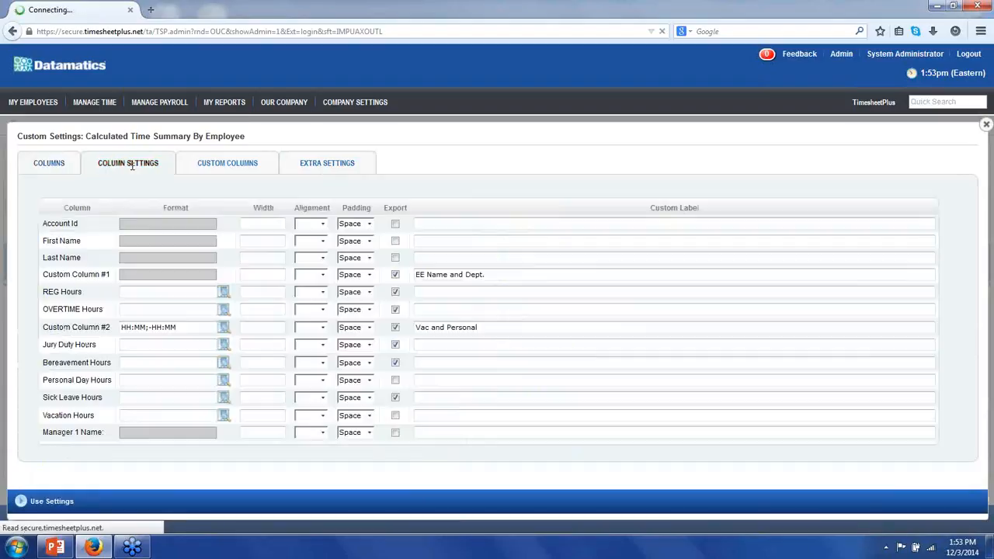
left_click_drag(497, 274, 397, 273)
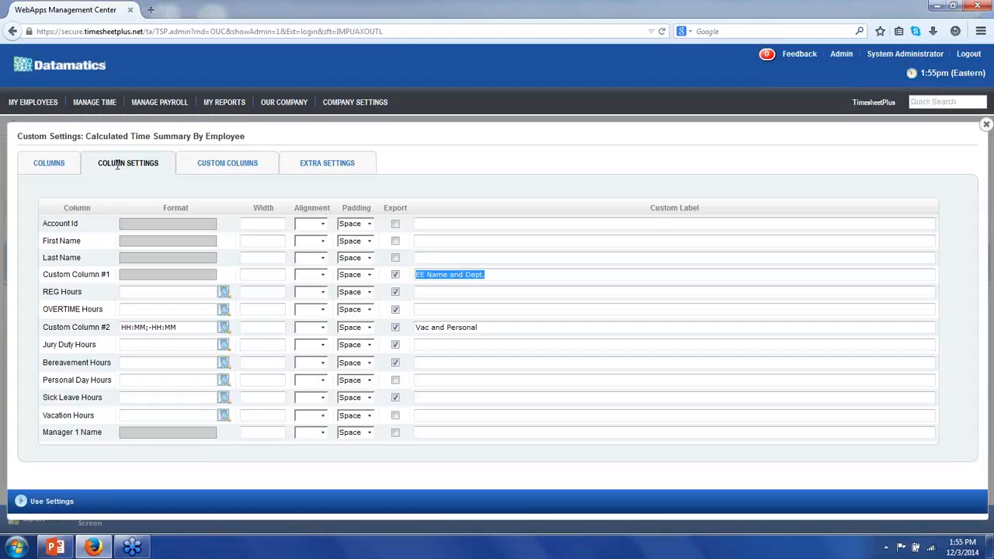
left_click(982, 34)
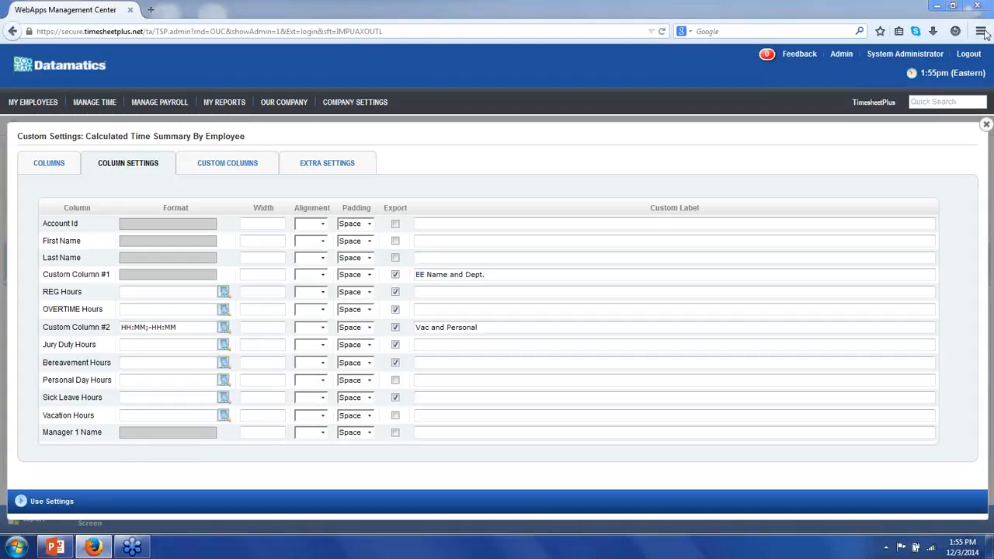